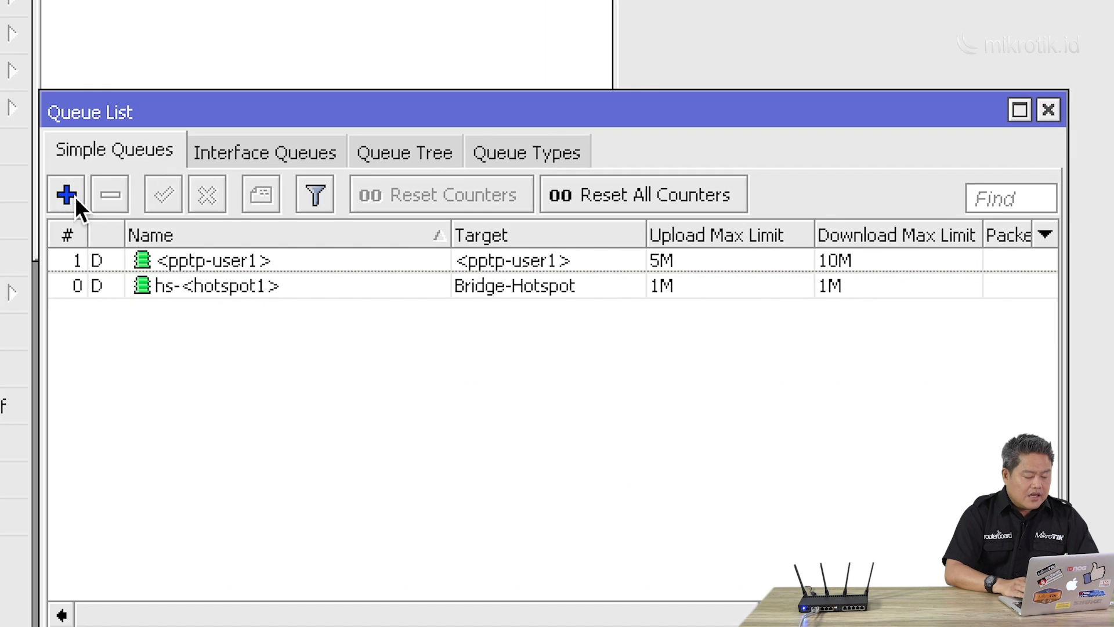
Add a simple queue named Parent-VPN with the target network 172.16.30.0/24
left_click(67, 195)
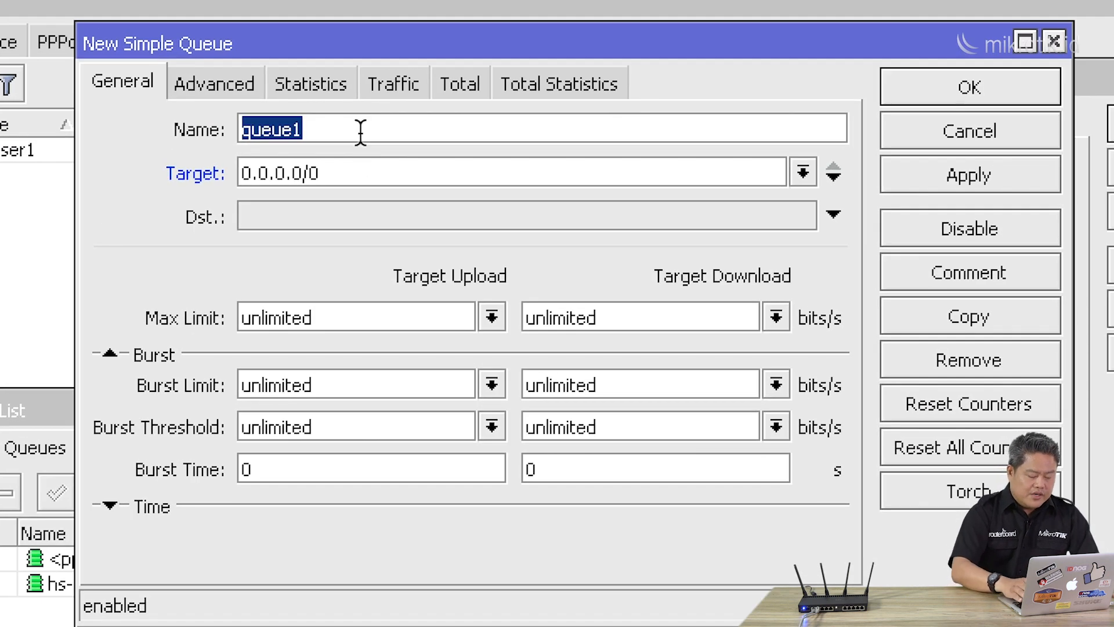
type("Parent-VPN")
left_click(360, 170)
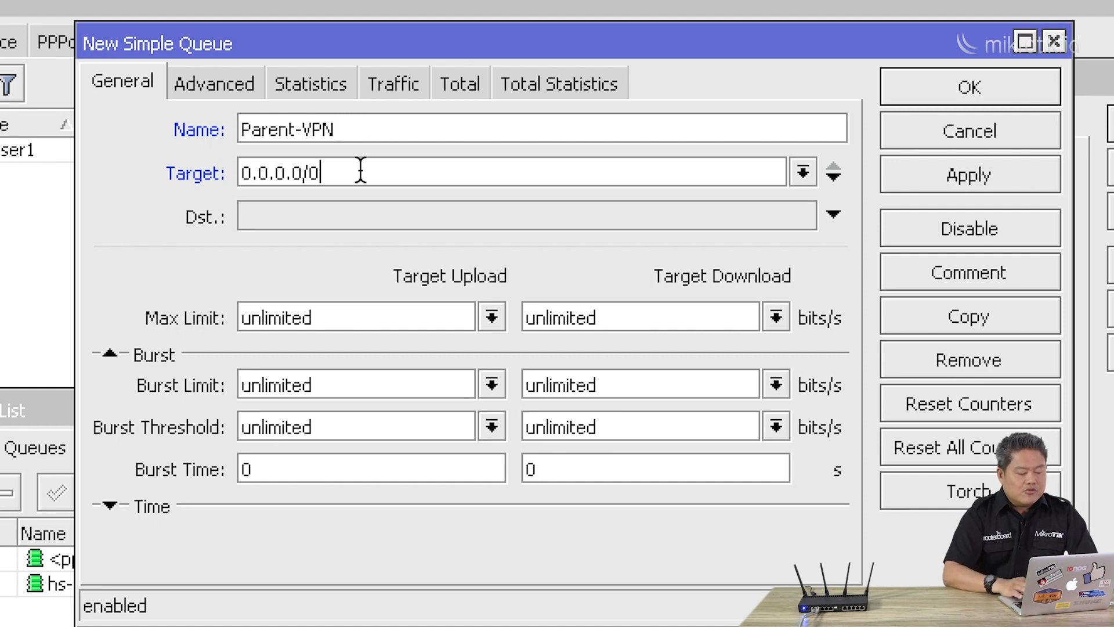
double_click(361, 170)
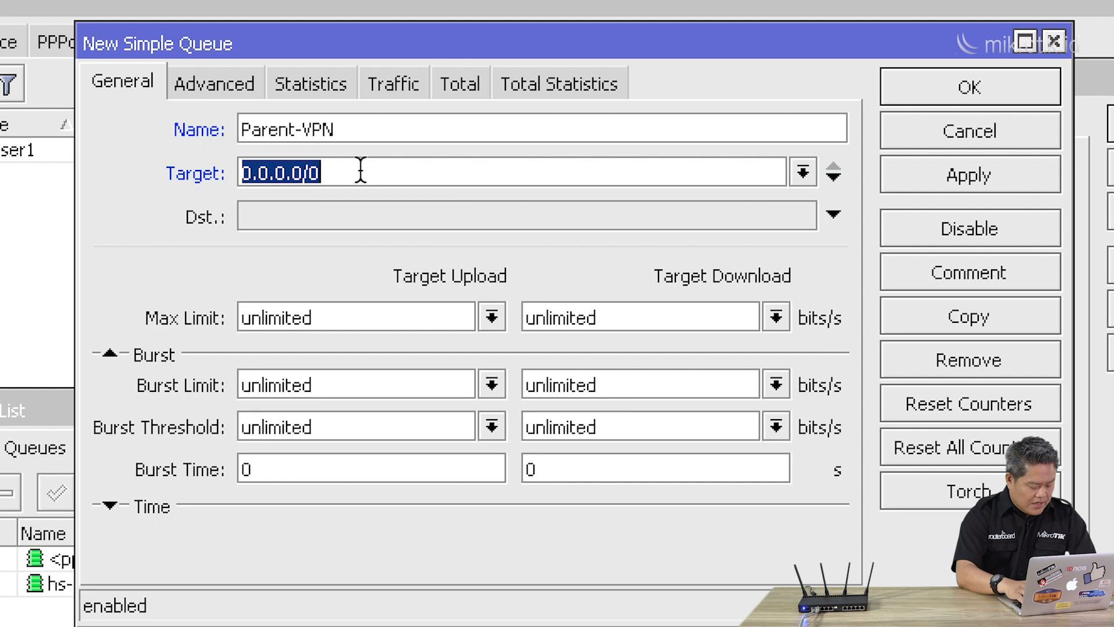
type("172.16.30.0/24")
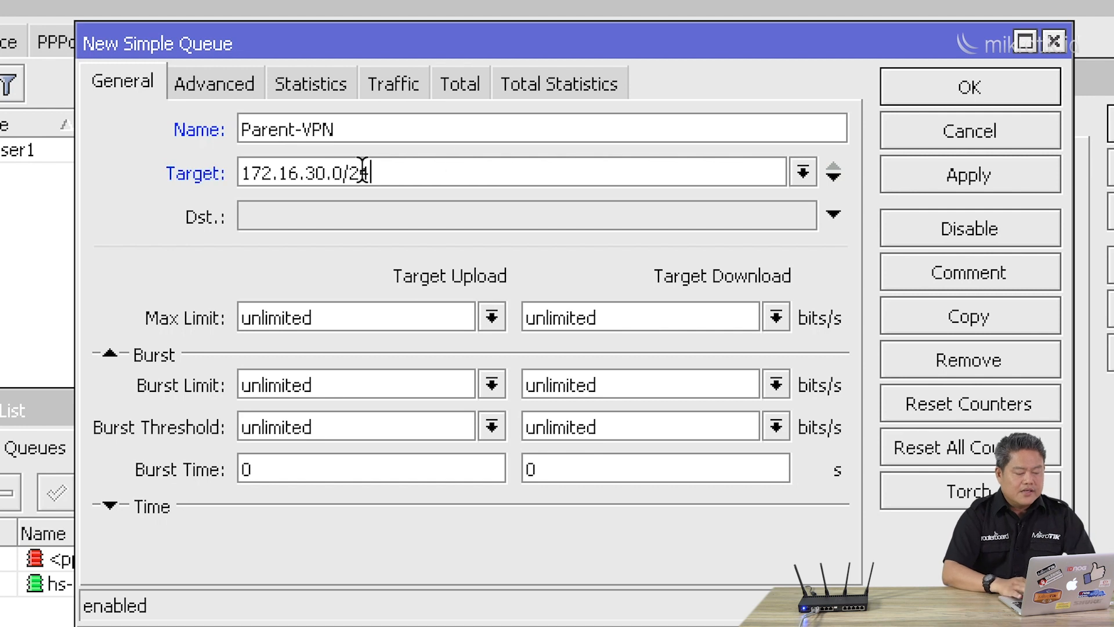
Set the Parent-VPN queue's upload and download max limits to 100M each and save the queue
double_click(365, 314)
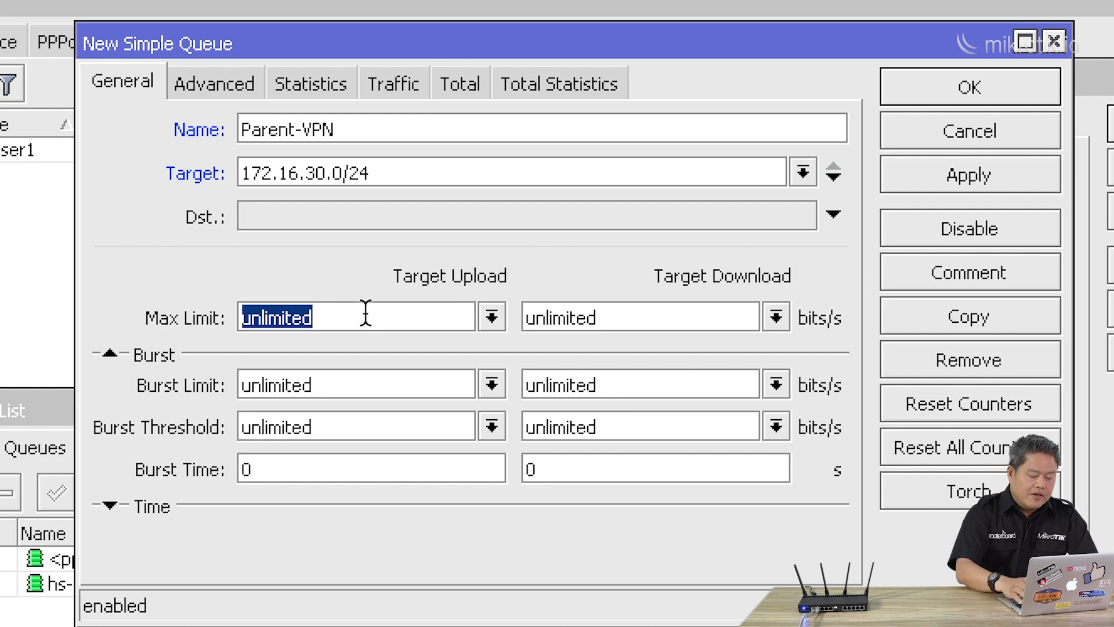
type("100M")
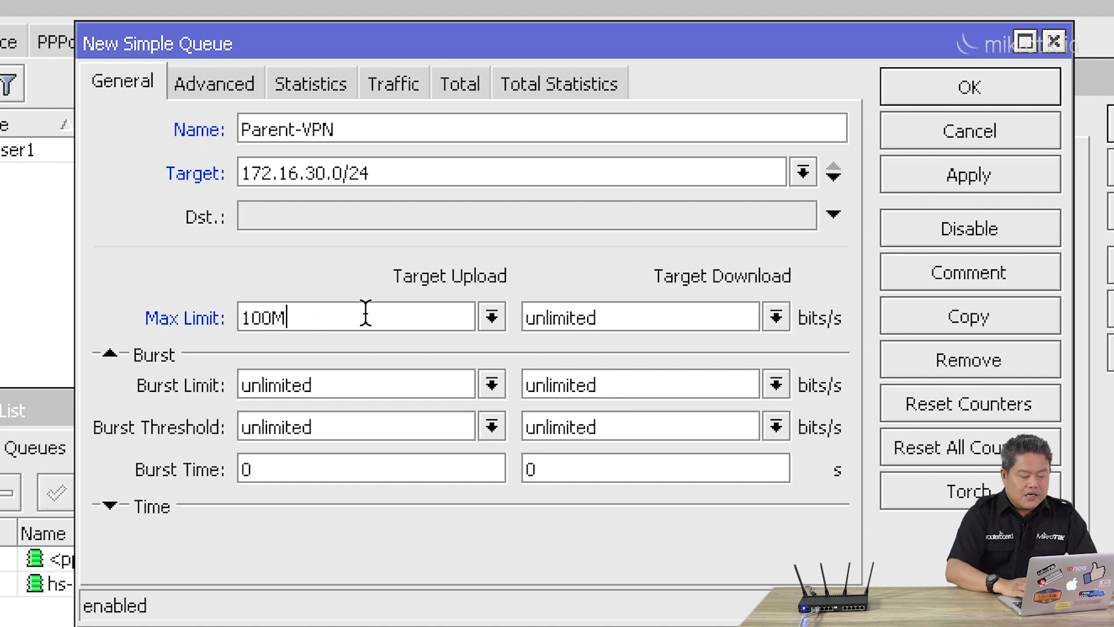
left_click(719, 324)
type("100M")
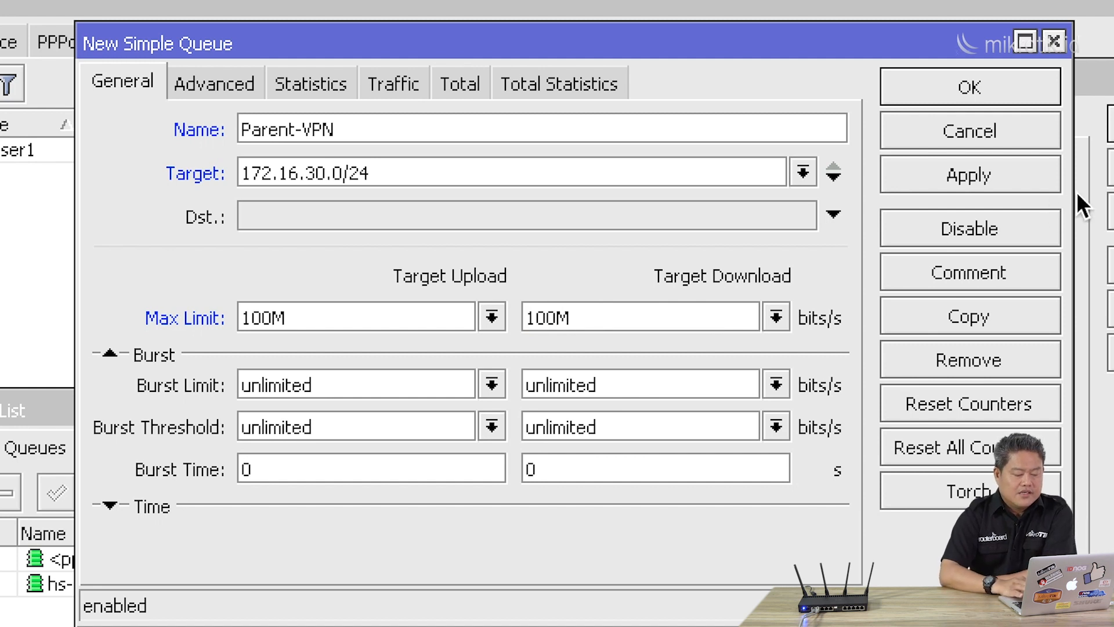
left_click(1020, 175)
left_click(967, 93)
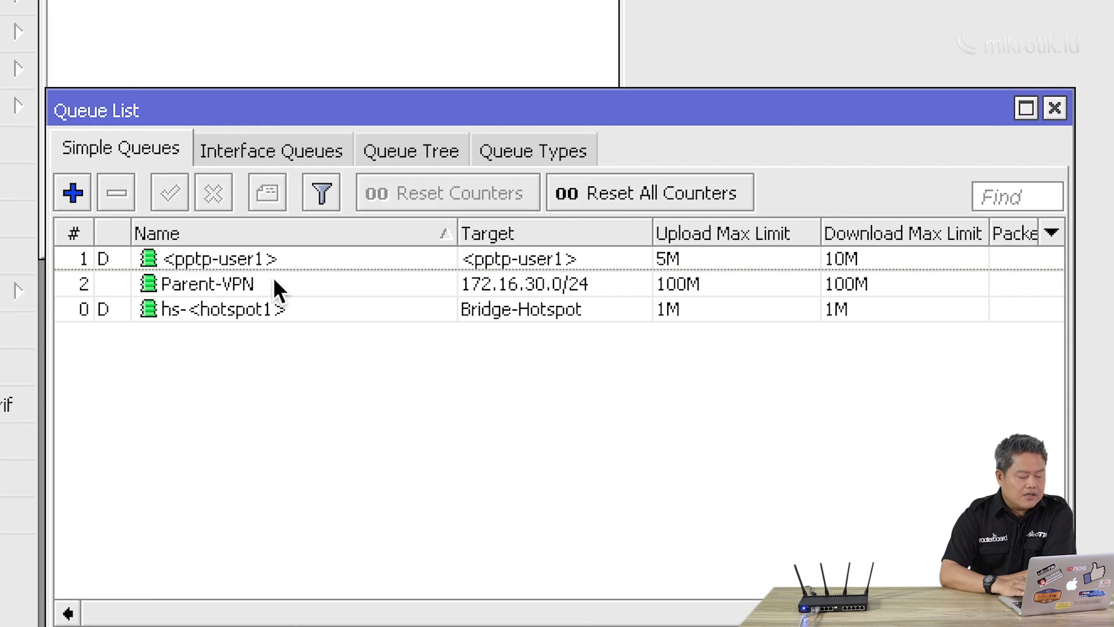
In the PPP profile profile1, set the parent queue to Parent-VPN and the queue type to default-small, and save the profile
left_click(273, 284)
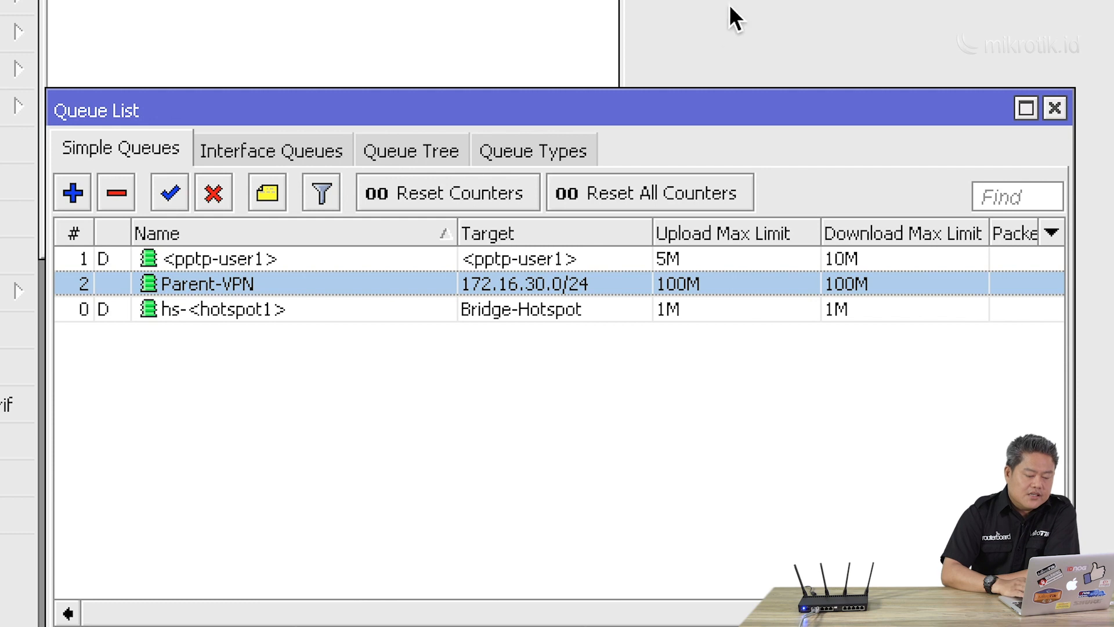
left_click(722, 24)
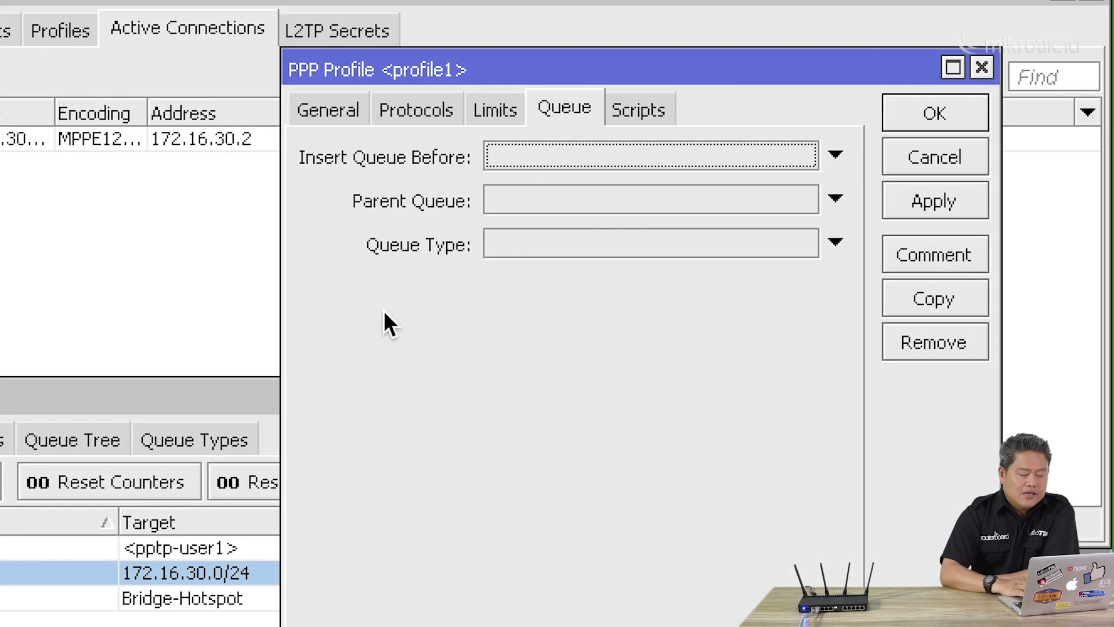
left_click(648, 198)
left_click(805, 199)
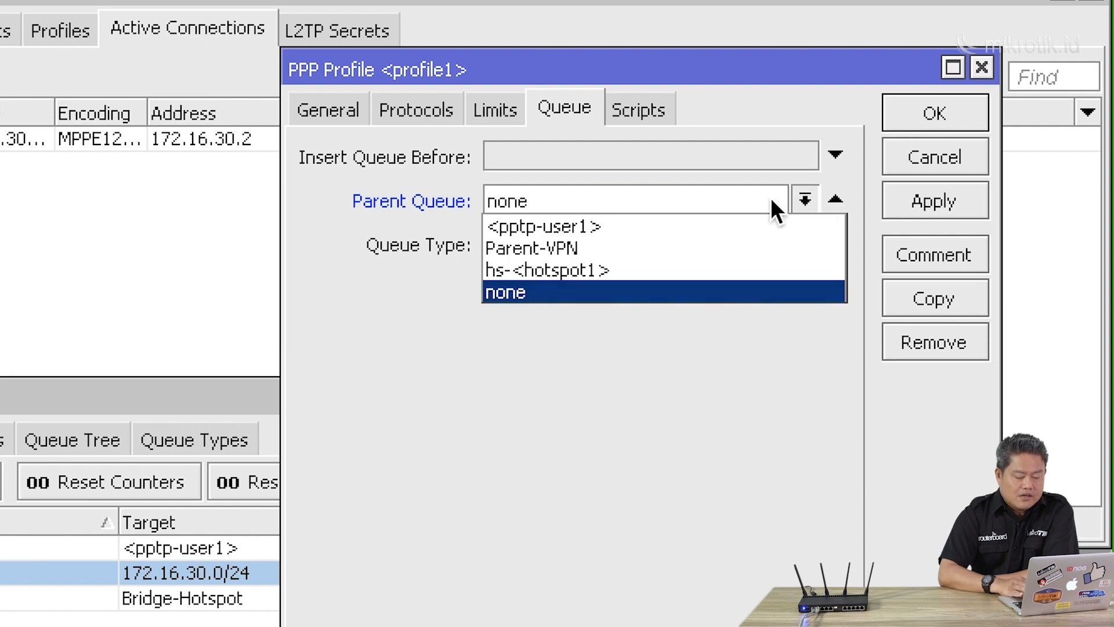
left_click(647, 250)
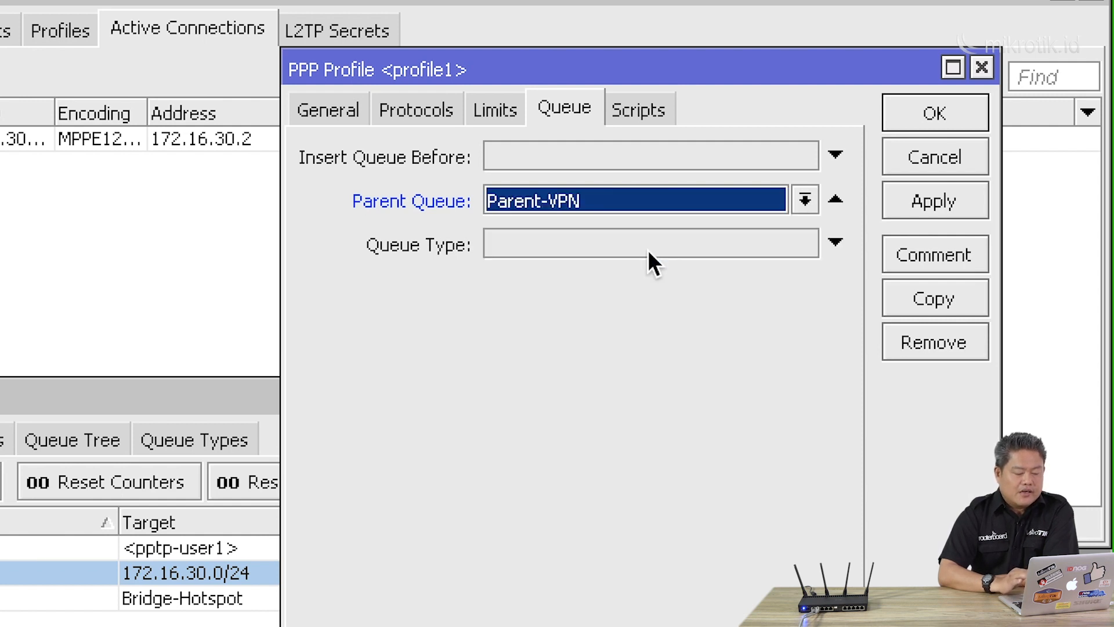
left_click(841, 246)
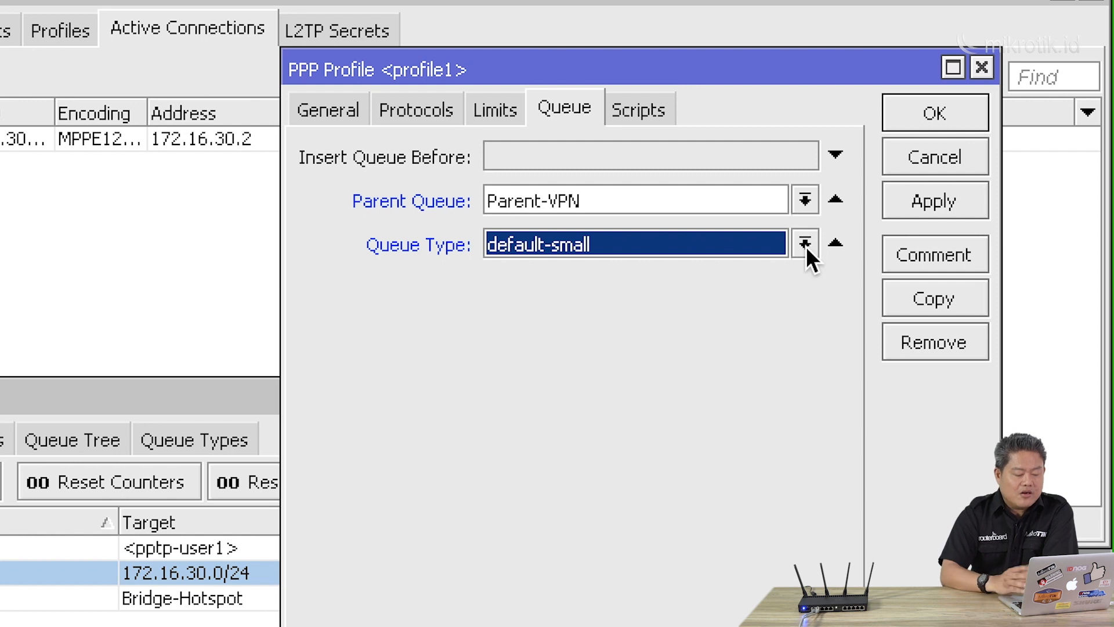
left_click(927, 208)
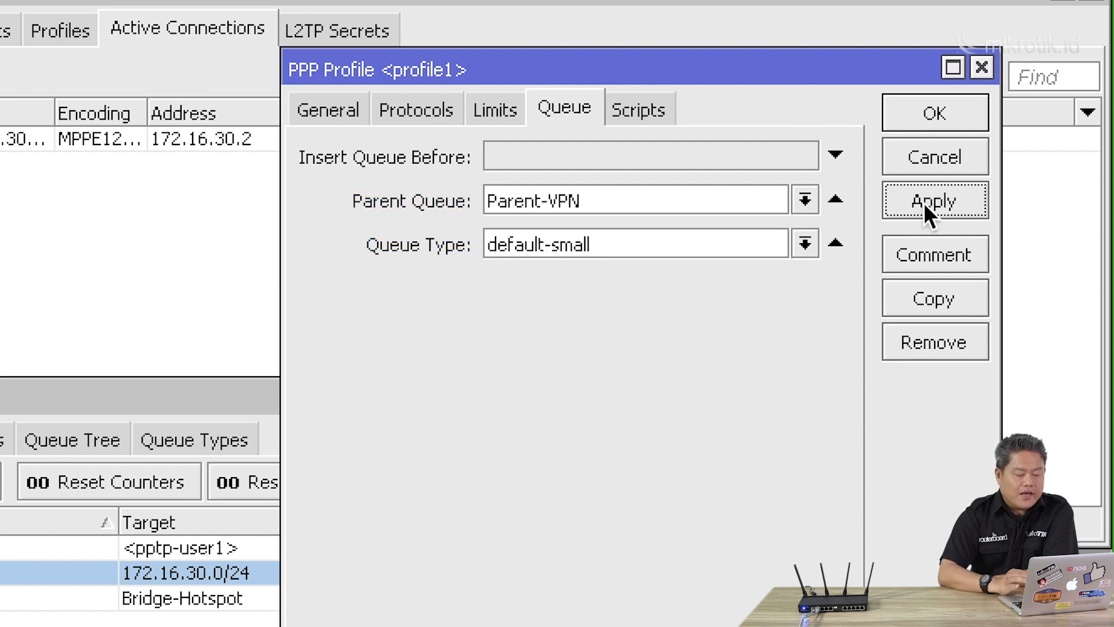
left_click(925, 112)
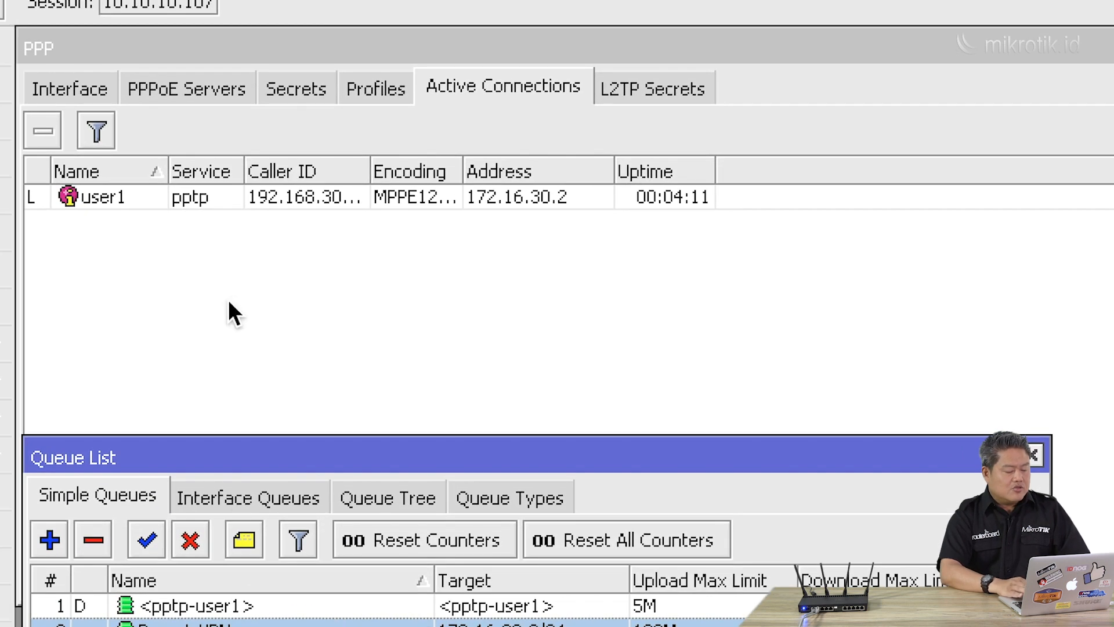
Remove user1's PPTP session from the active PPP connections to force a reconnect
left_click(232, 297)
left_click(78, 191)
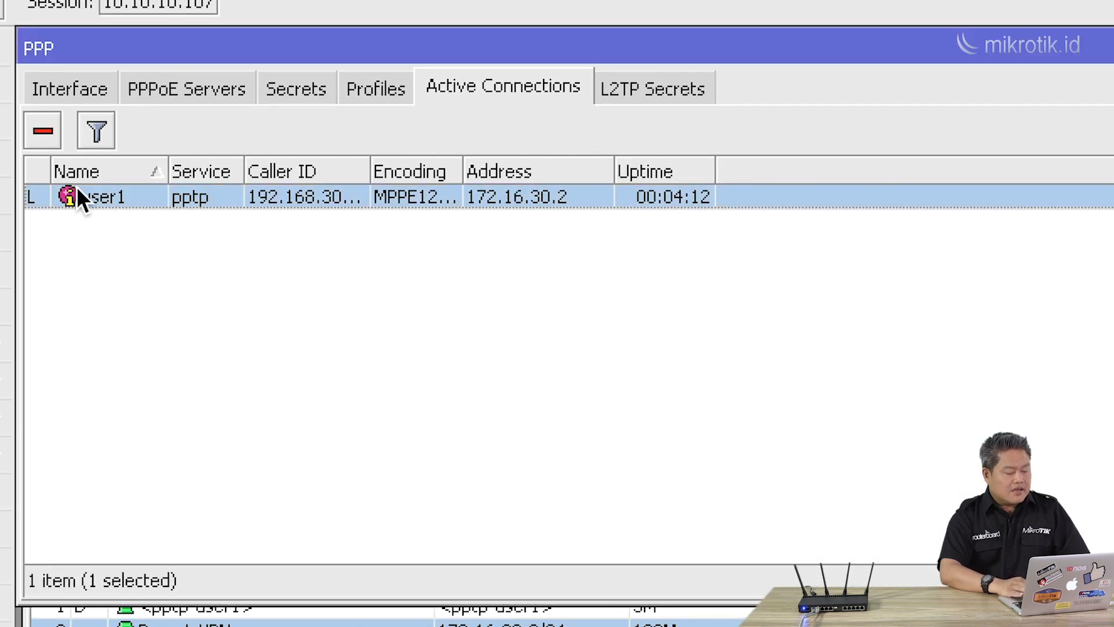
left_click(40, 132)
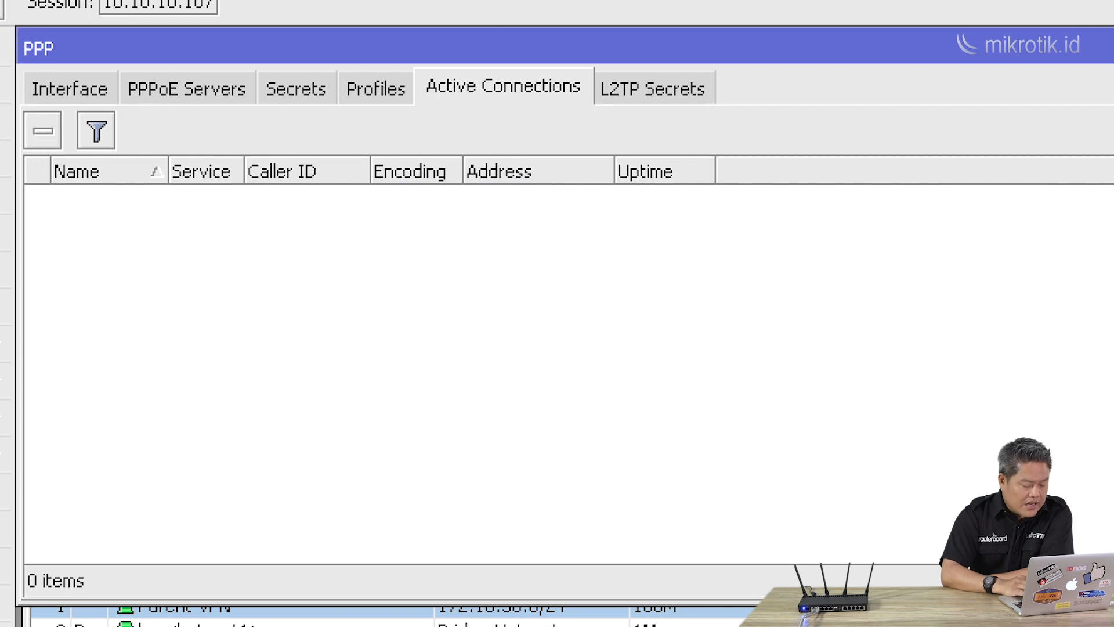
Examine the dynamic <pptp-user1> queue's rate and burst limits, priority, queue type and parent in the simple queue list
left_click(348, 622)
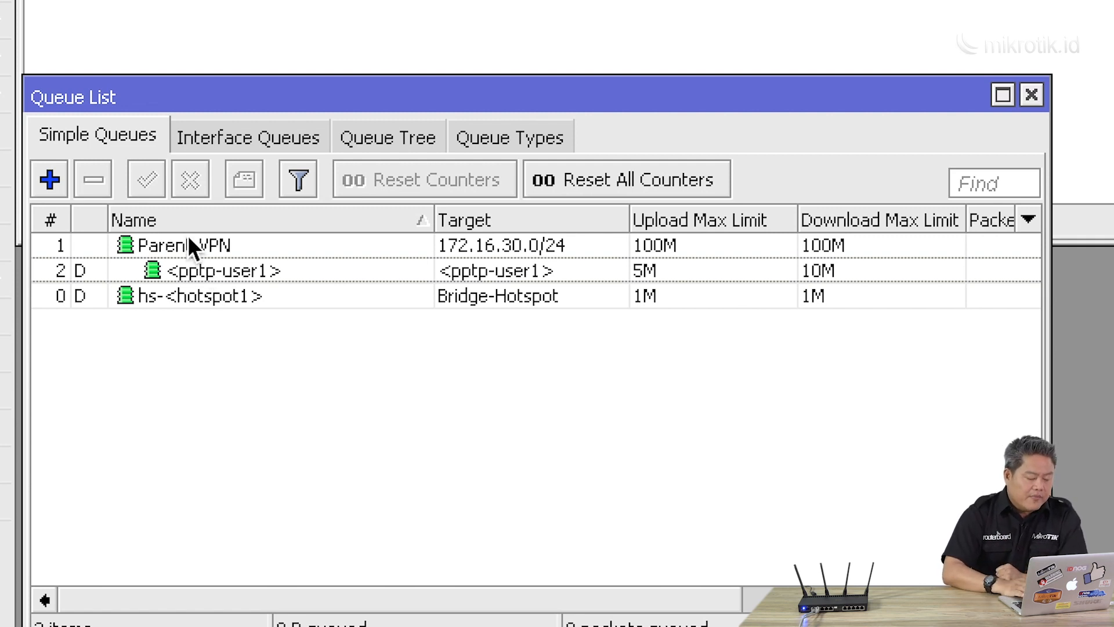
double_click(317, 273)
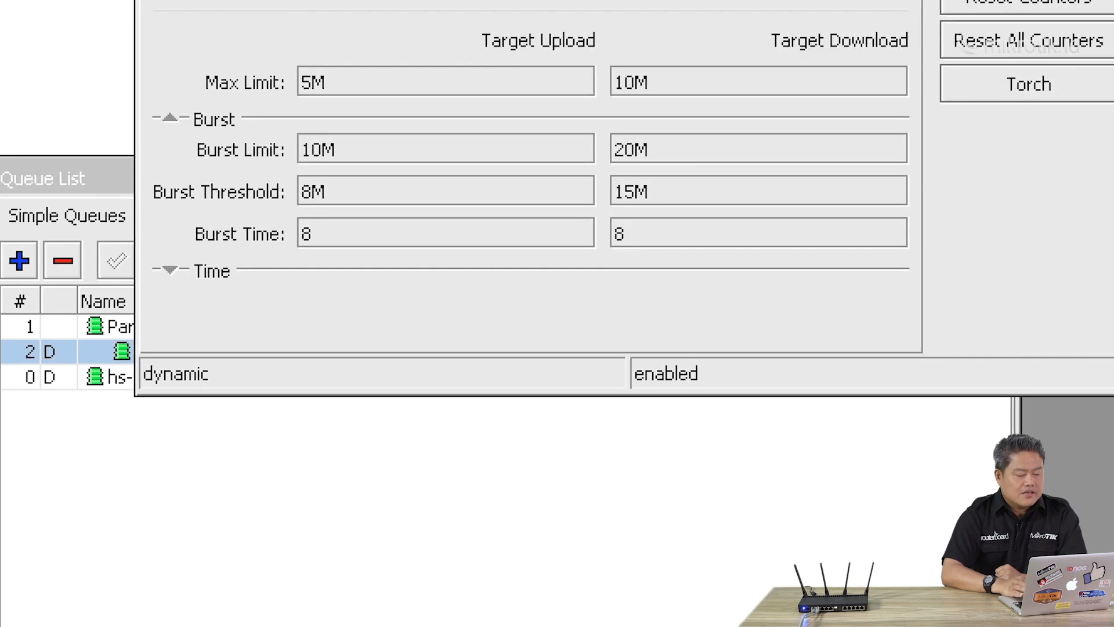
left_click(225, 9)
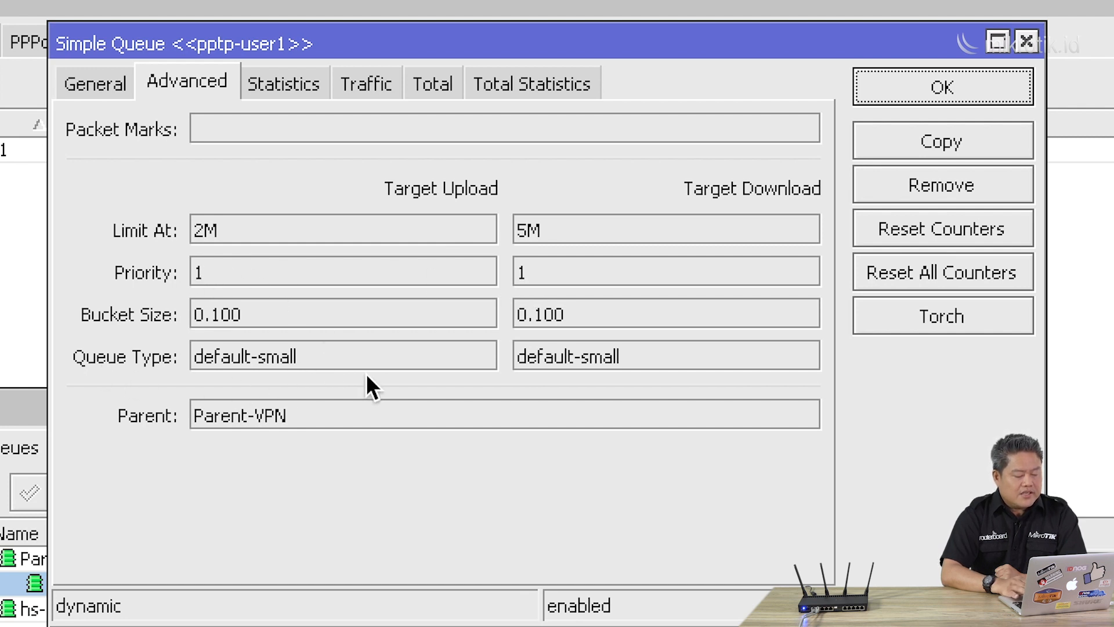
left_click(90, 83)
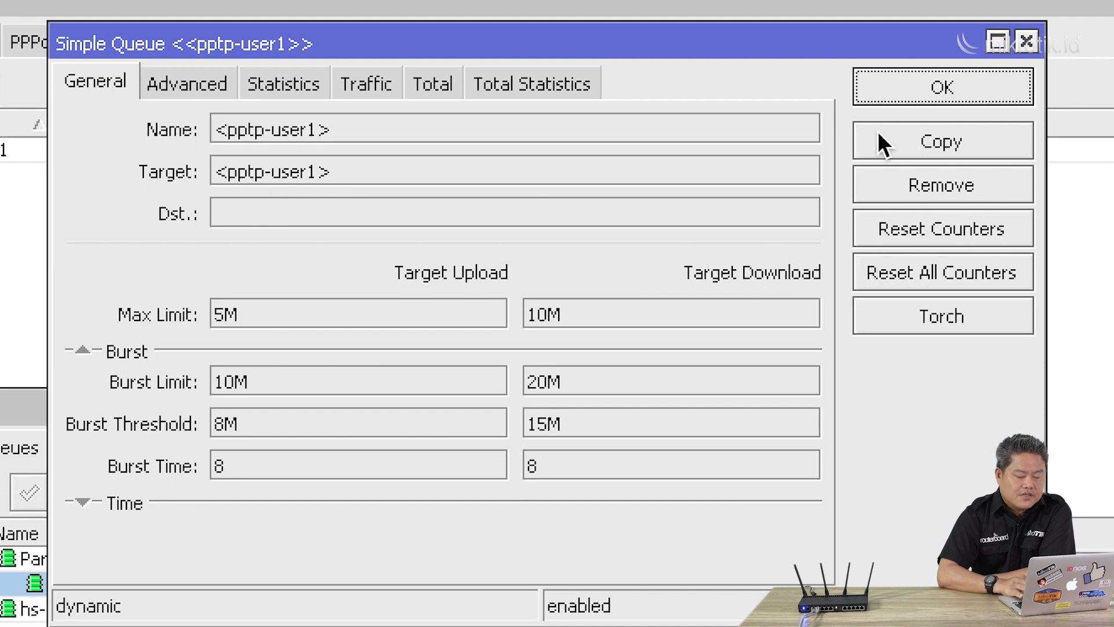
left_click(930, 98)
left_click(517, 588)
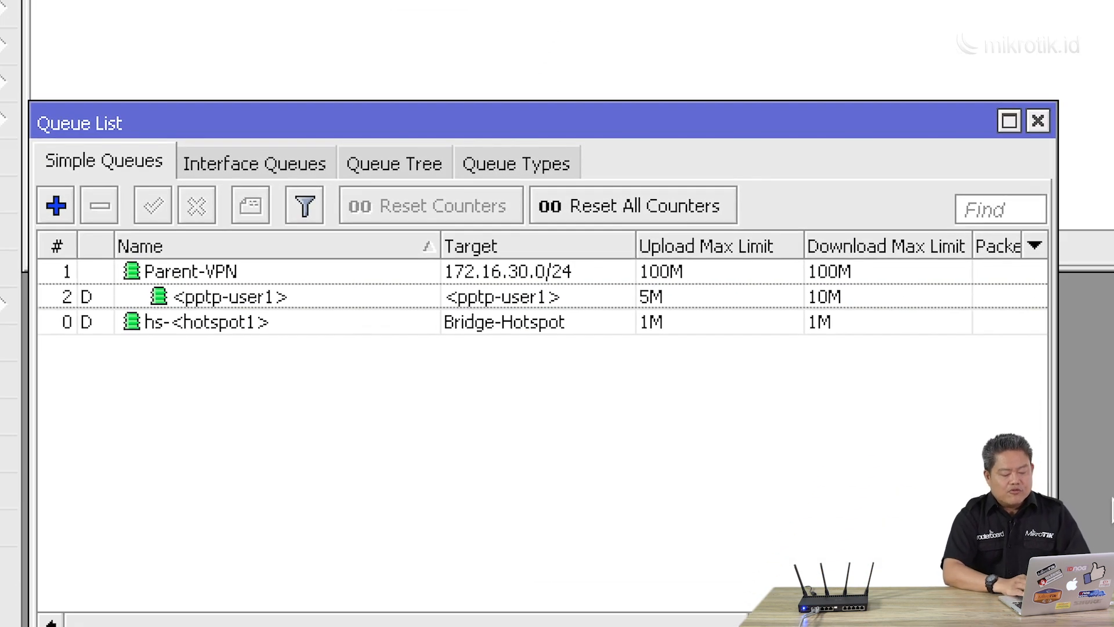
left_click_drag(1057, 626, 1113, 626)
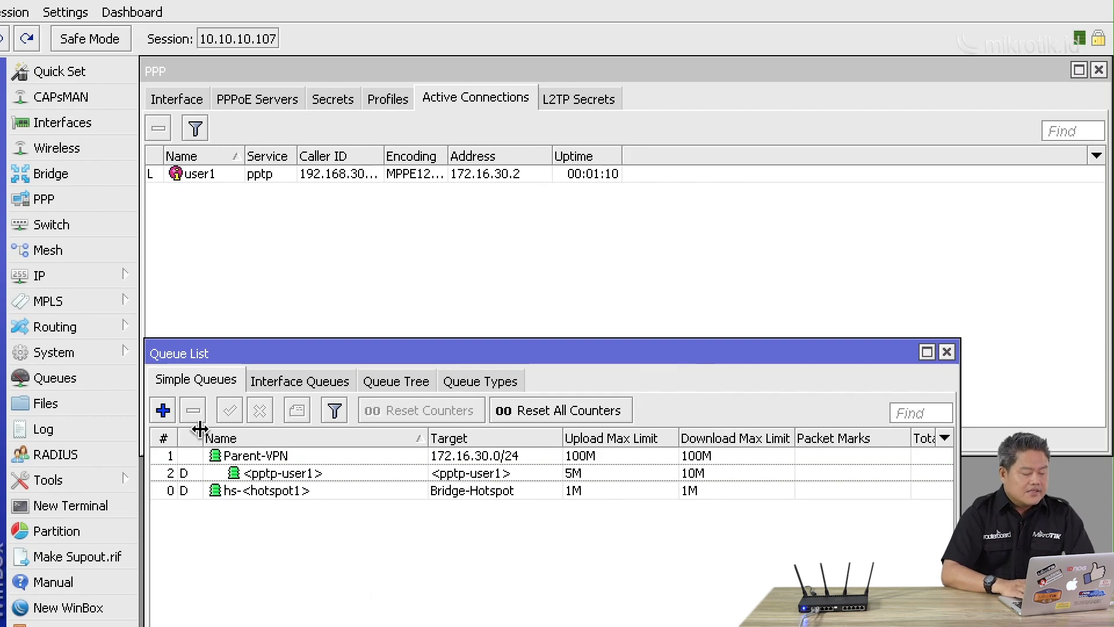
Add a simple queue named Parent-Hotspot with the target network 10.5.50.0/24
left_click(163, 410)
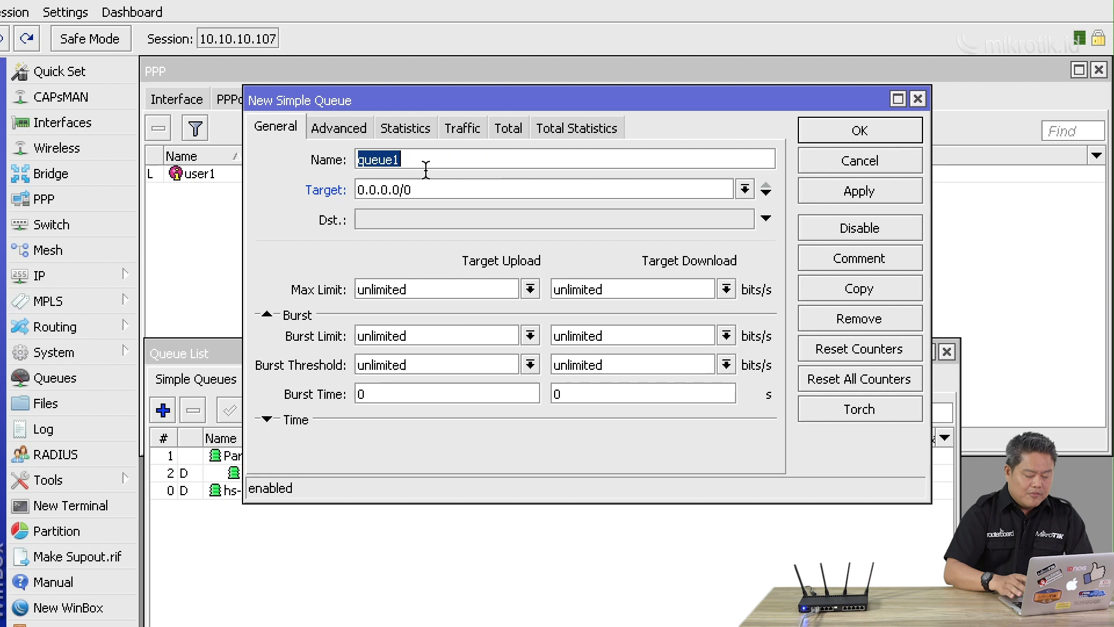
type("Parent-")
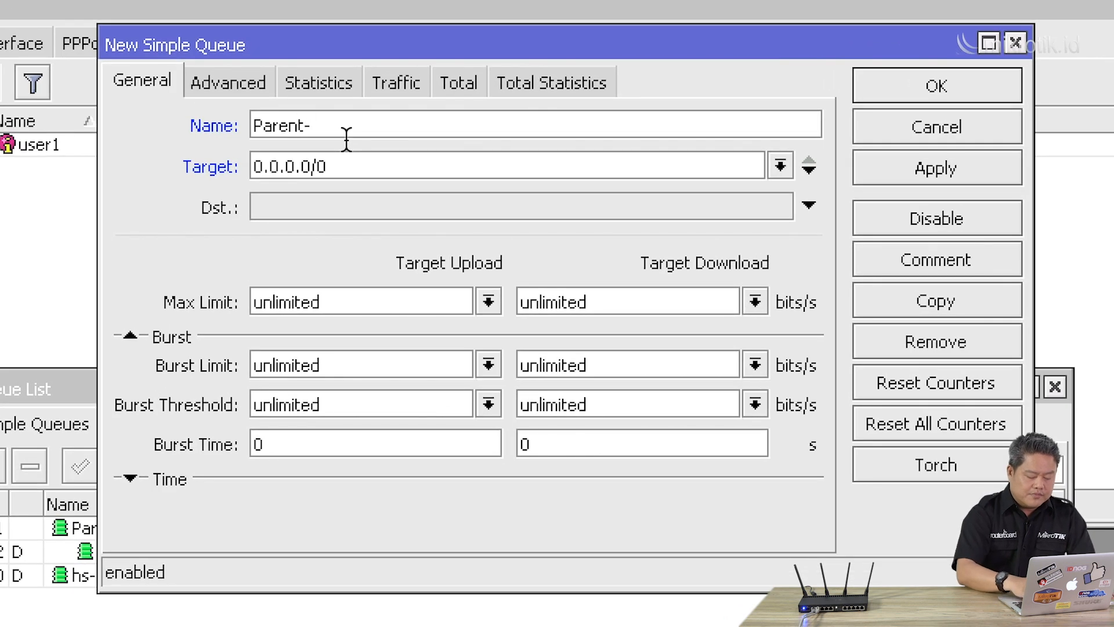
type("Hotspot")
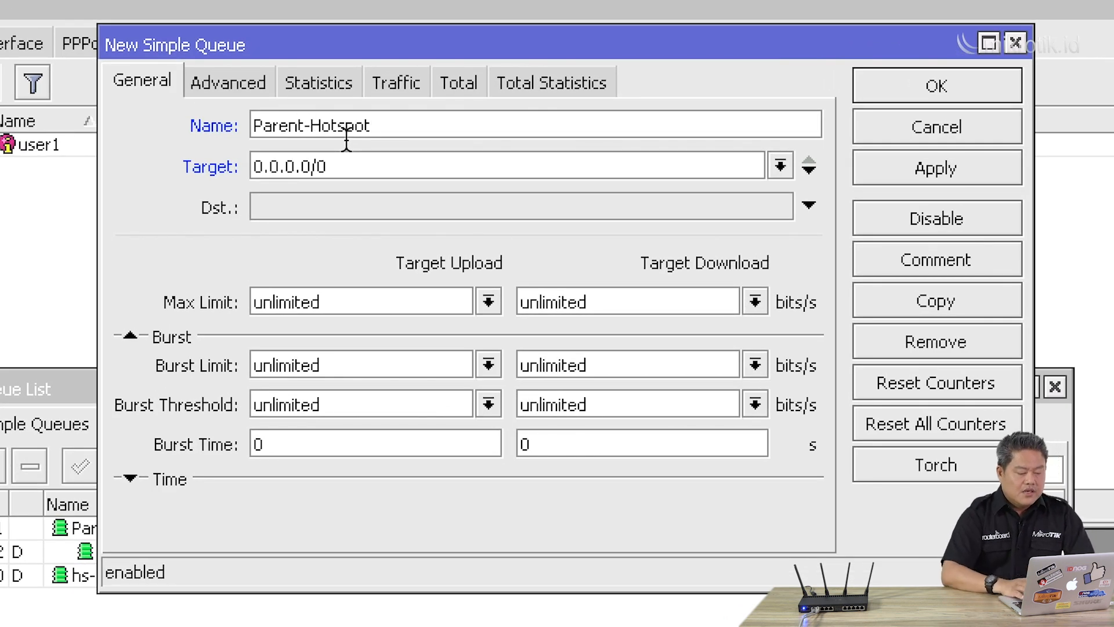
left_click(381, 166)
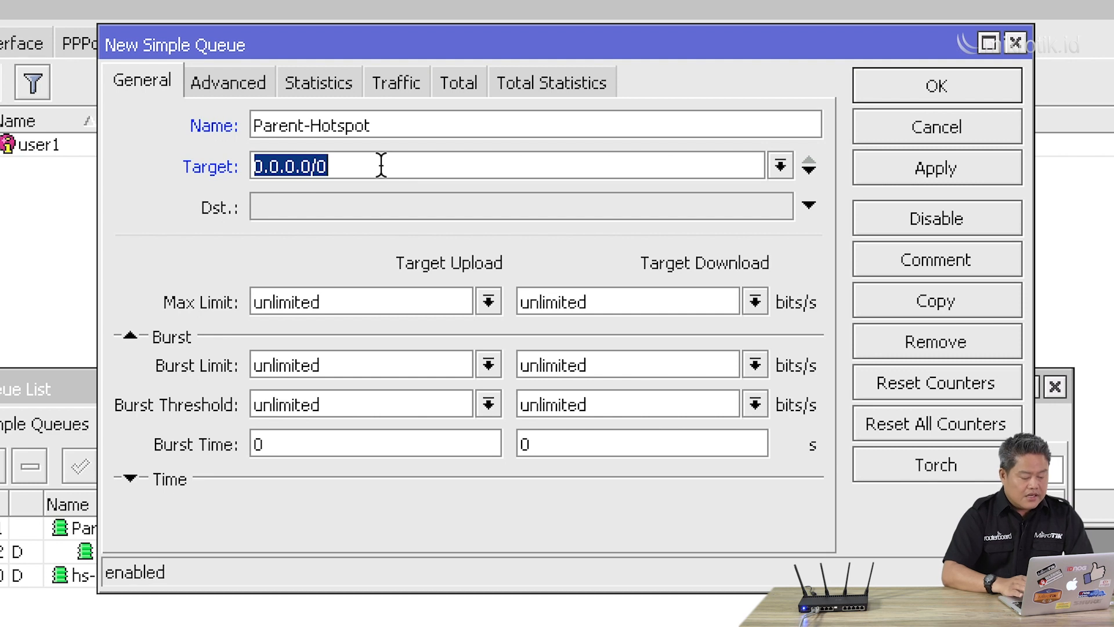
type("10.5.50")
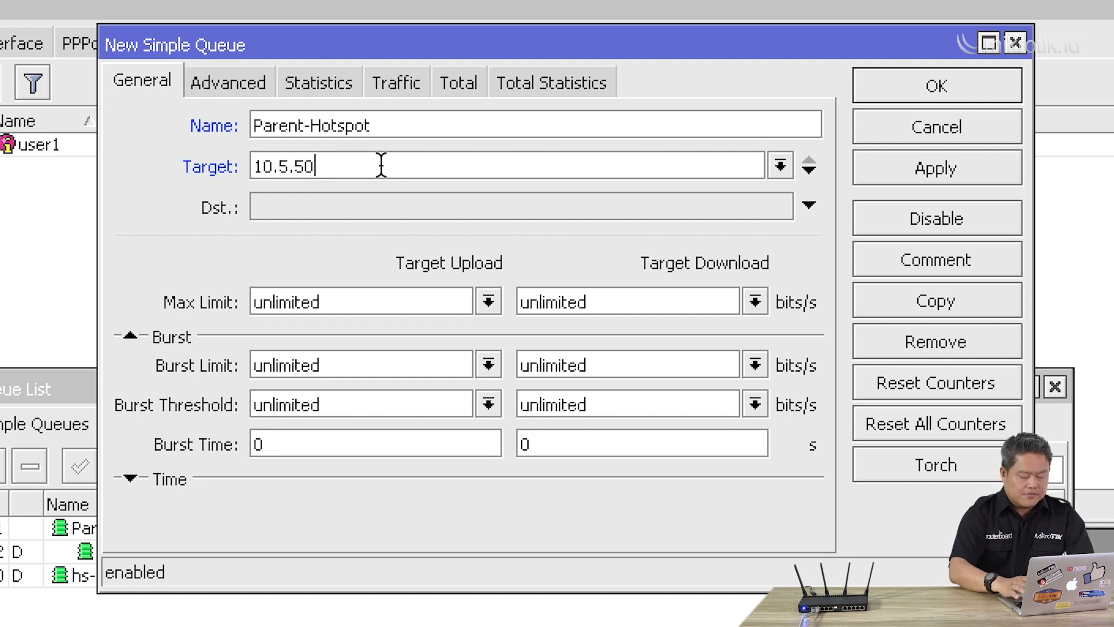
type(".0/24")
Set the Parent-Hotspot queue's upload and download max limits to 100M each and save the queue
double_click(341, 302)
type("100M")
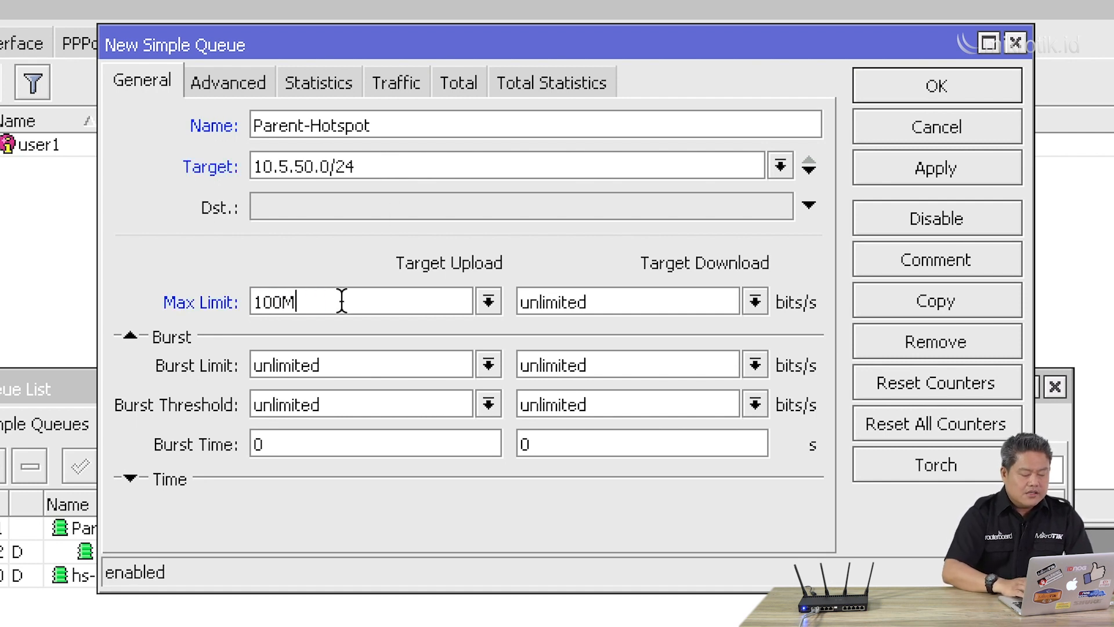
double_click(670, 303)
type("100M")
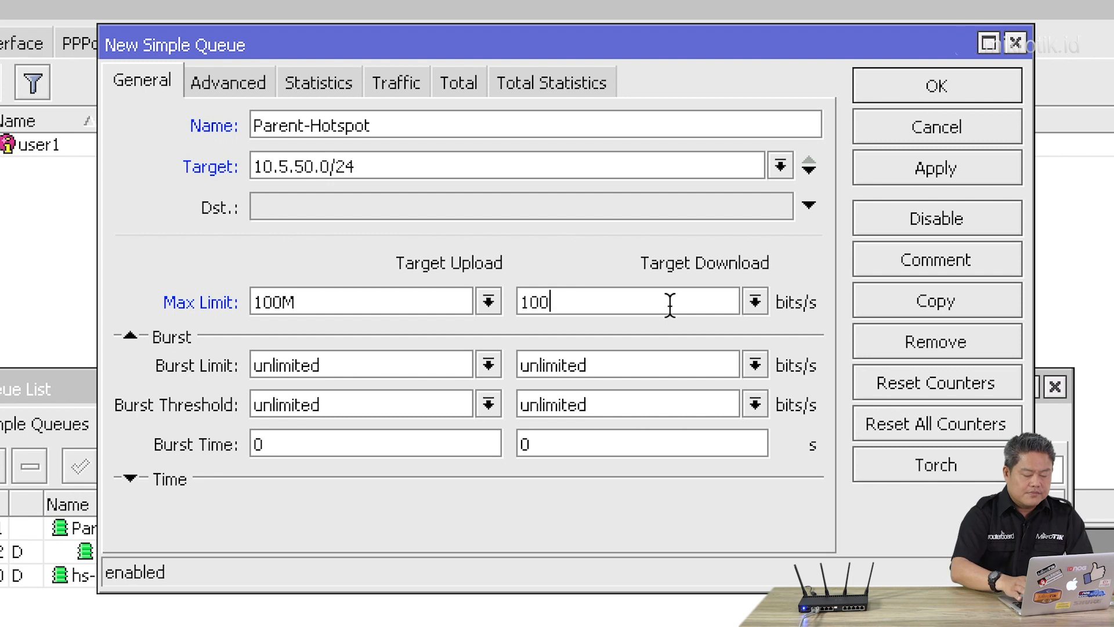
left_click(988, 167)
left_click(922, 81)
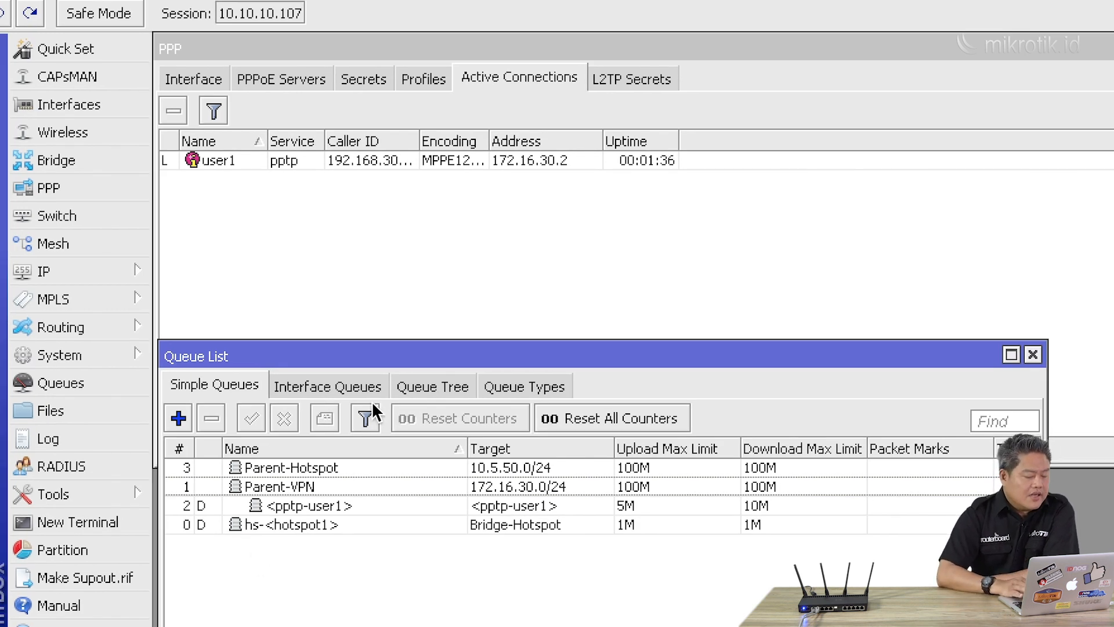
Set the rate limit of the Hotspot user profile uprof1 to 5M/10M 10M/20M 8M/15M 8/8 1 2M/5M
left_click(86, 271)
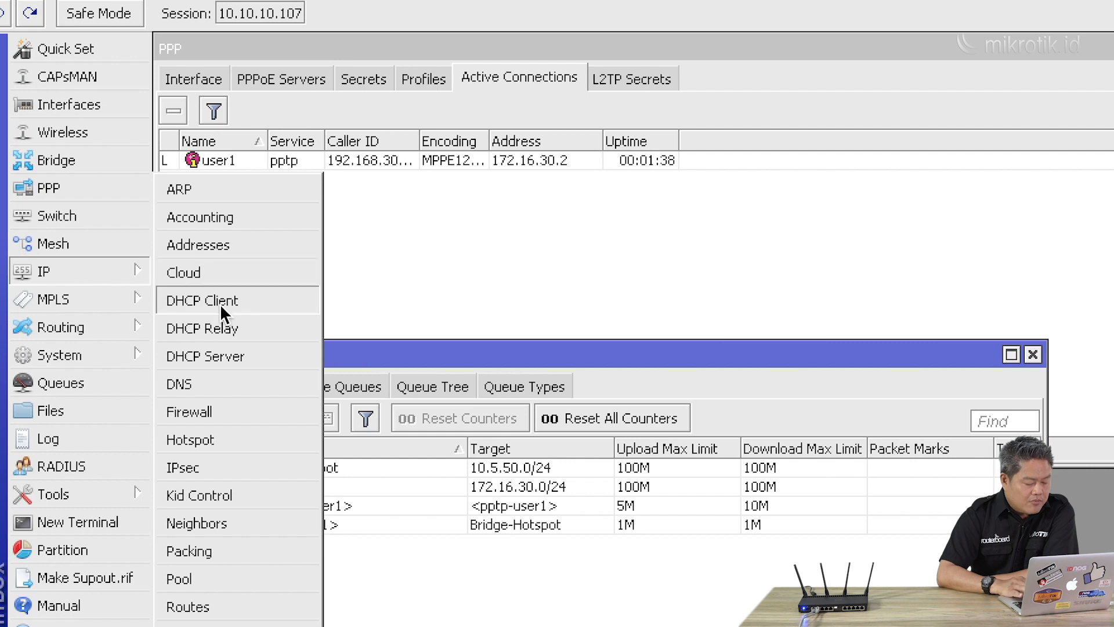
left_click(214, 439)
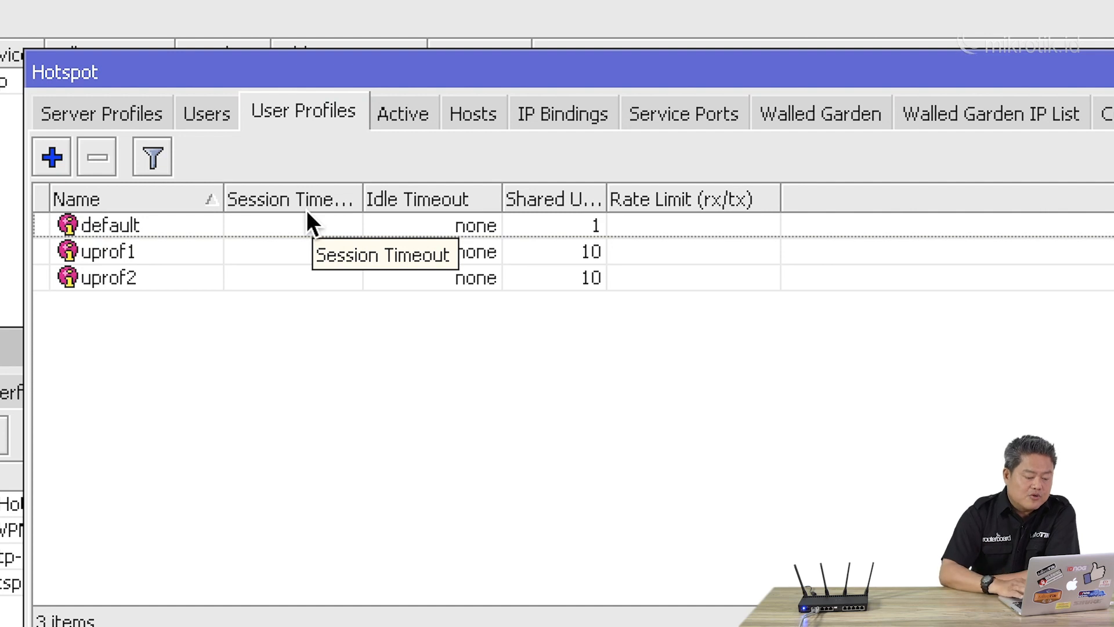
double_click(246, 259)
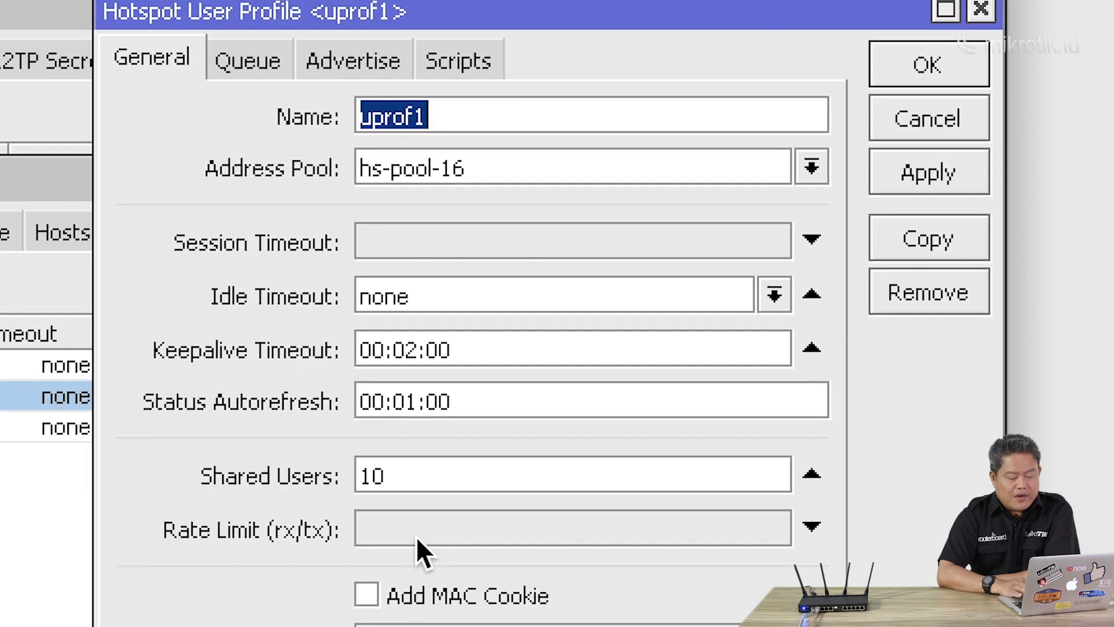
left_click(534, 481)
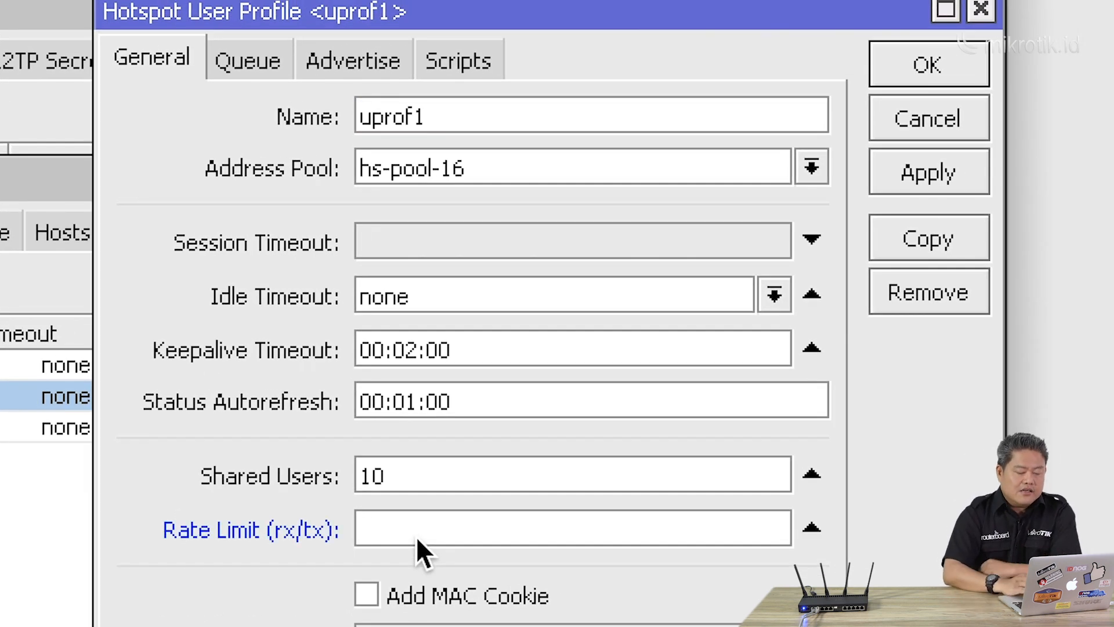
type("5M/10M 10M/20M 8M/15M 8/8 1 2M/5M")
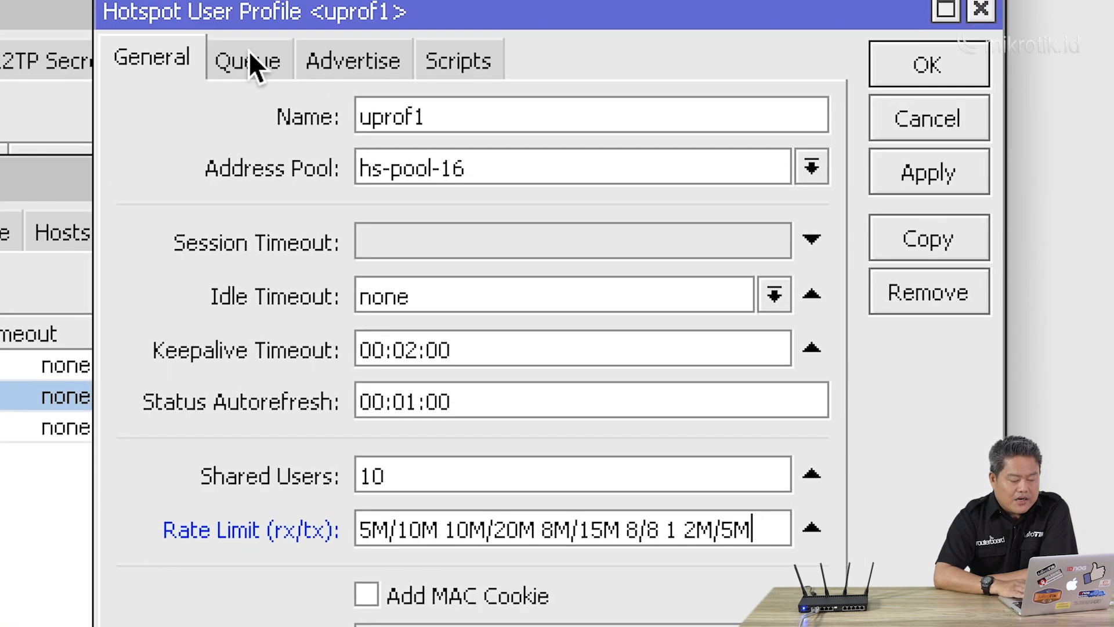
Assign Parent-Hotspot as the parent queue of the uprof1 profile and save the profile
left_click(250, 56)
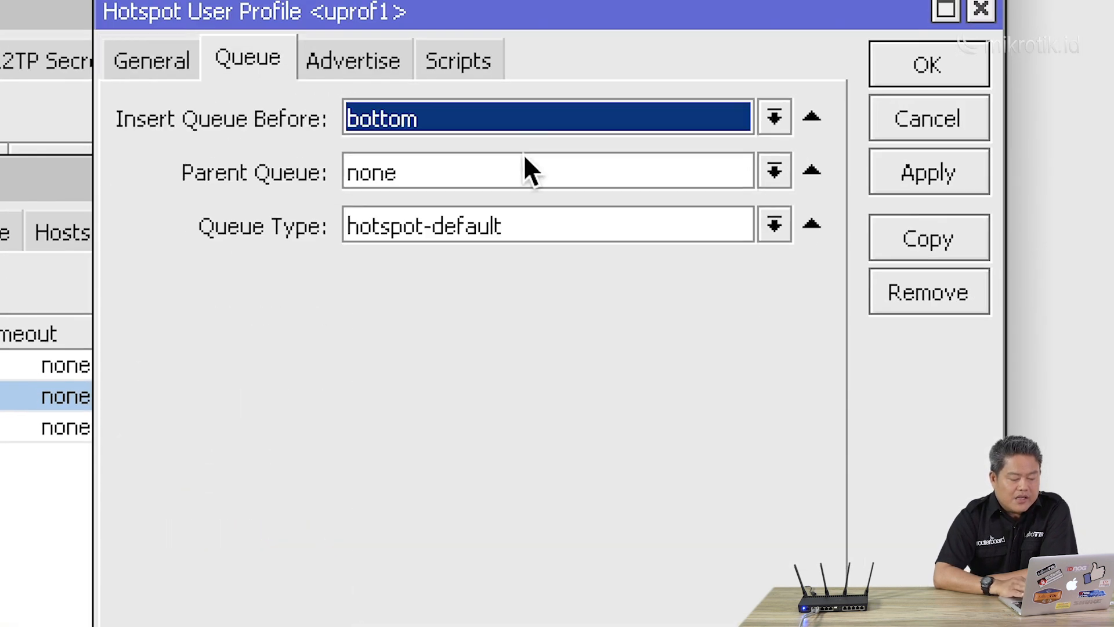
left_click(777, 170)
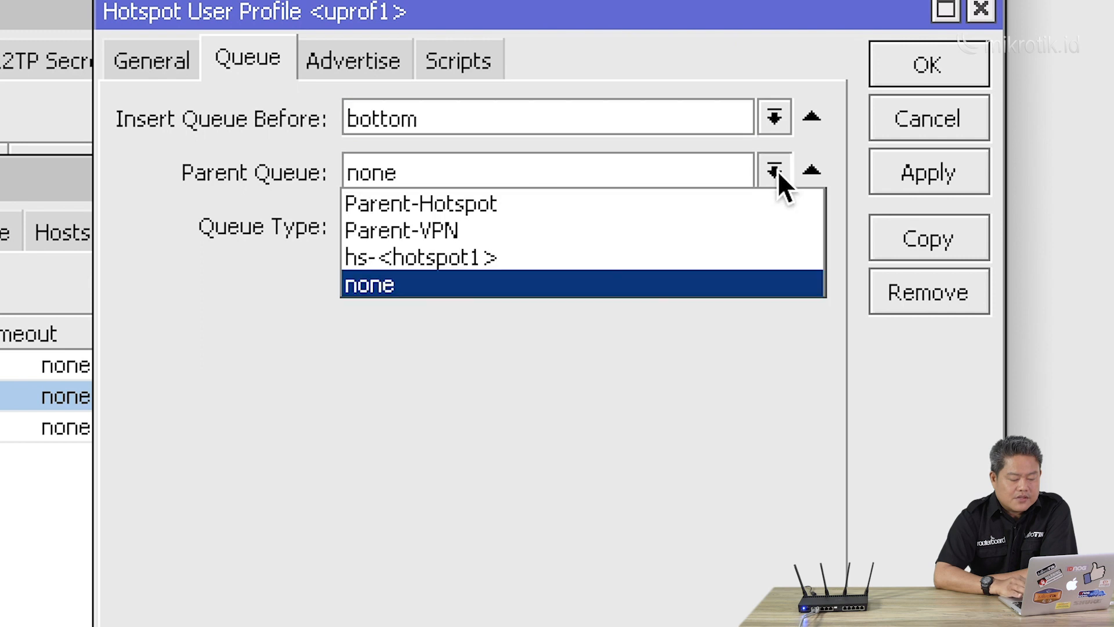
left_click(676, 215)
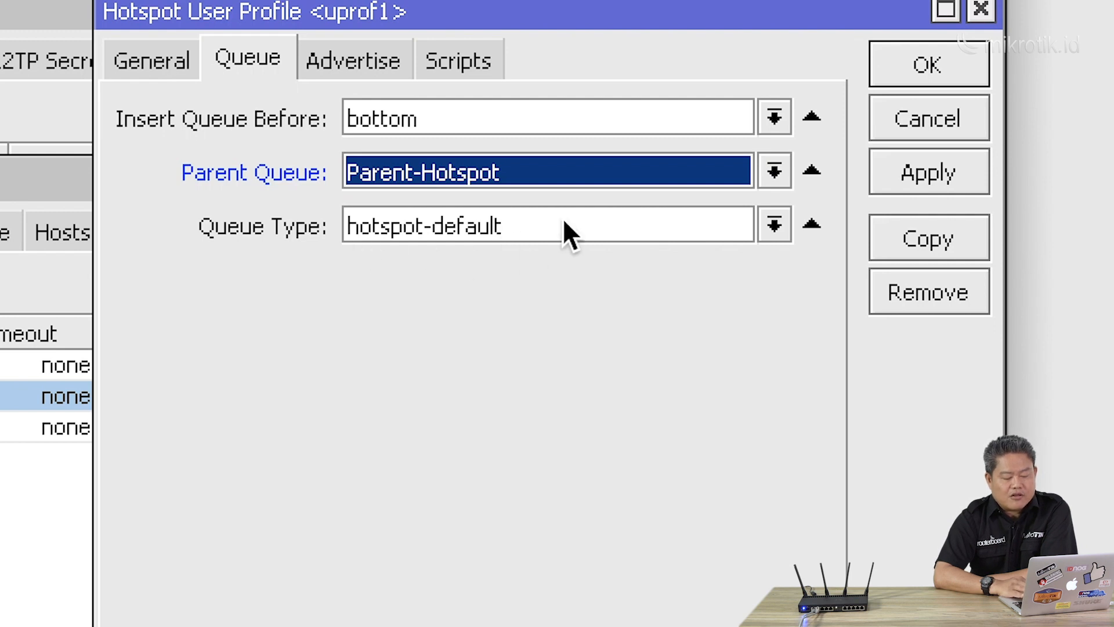
left_click(955, 169)
left_click(911, 60)
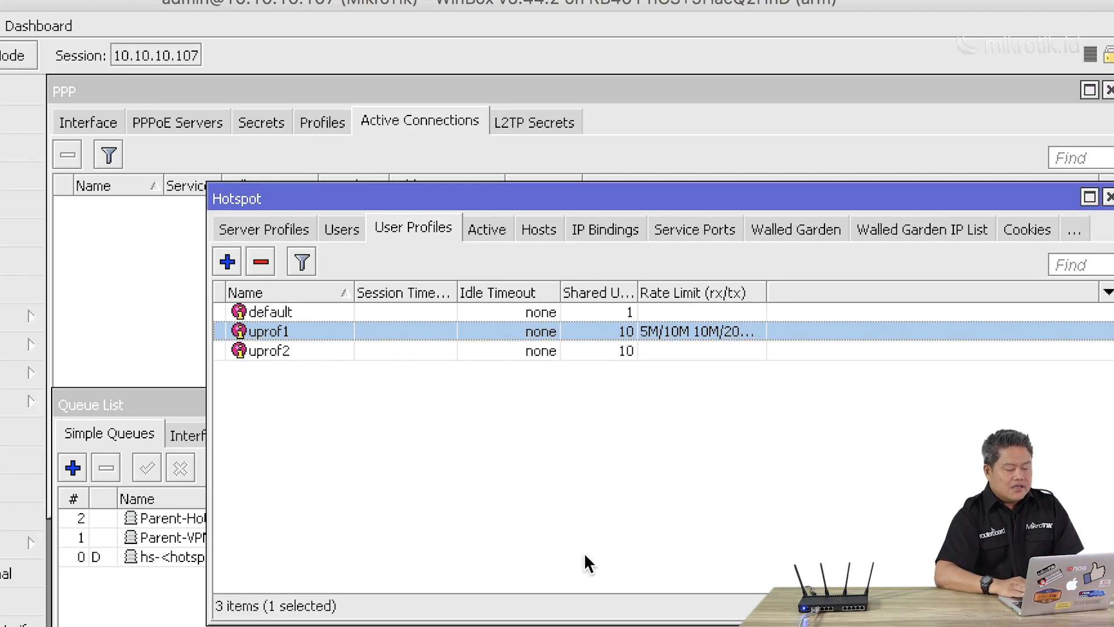
Examine the dynamic <hotspot-user1> queue's max and burst limits, limit-at, priority, queue type and parent in the simple queue list
left_click(128, 404)
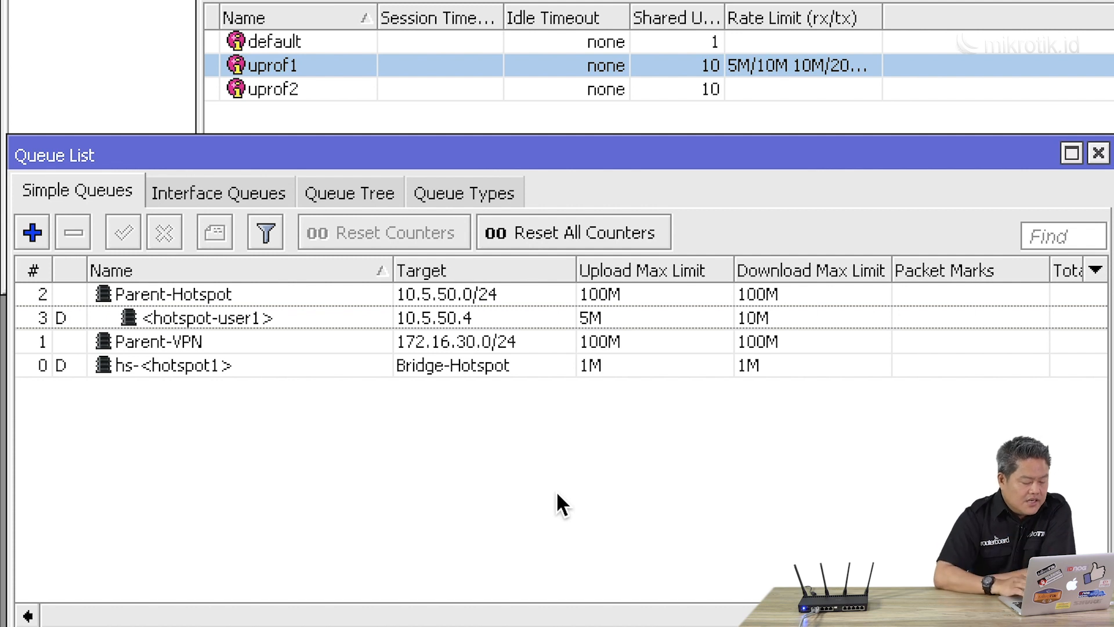
double_click(298, 317)
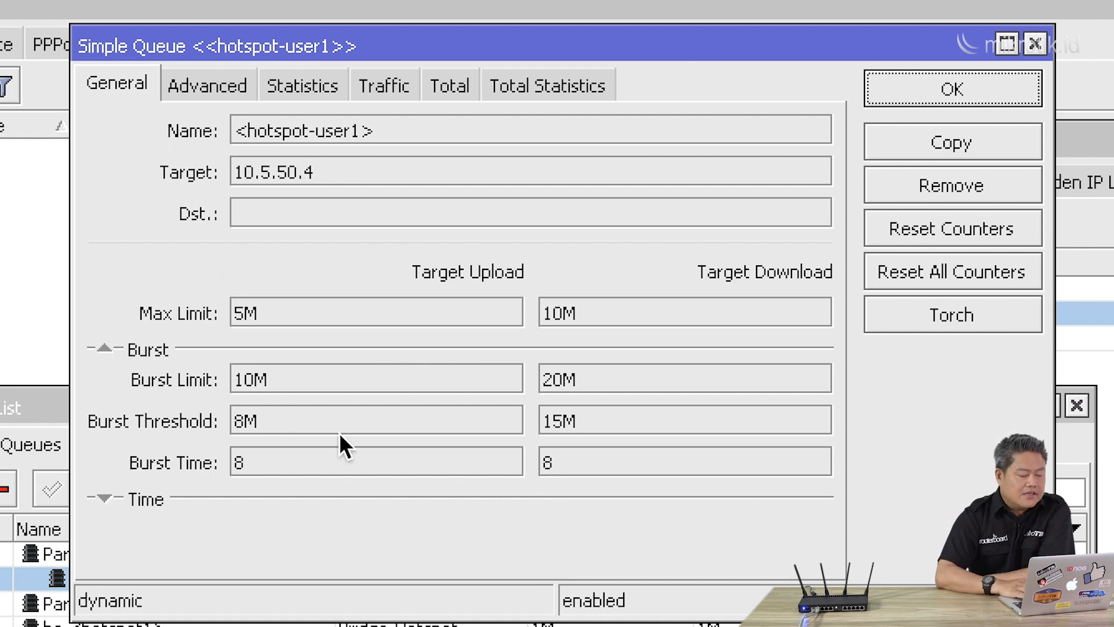
left_click(190, 72)
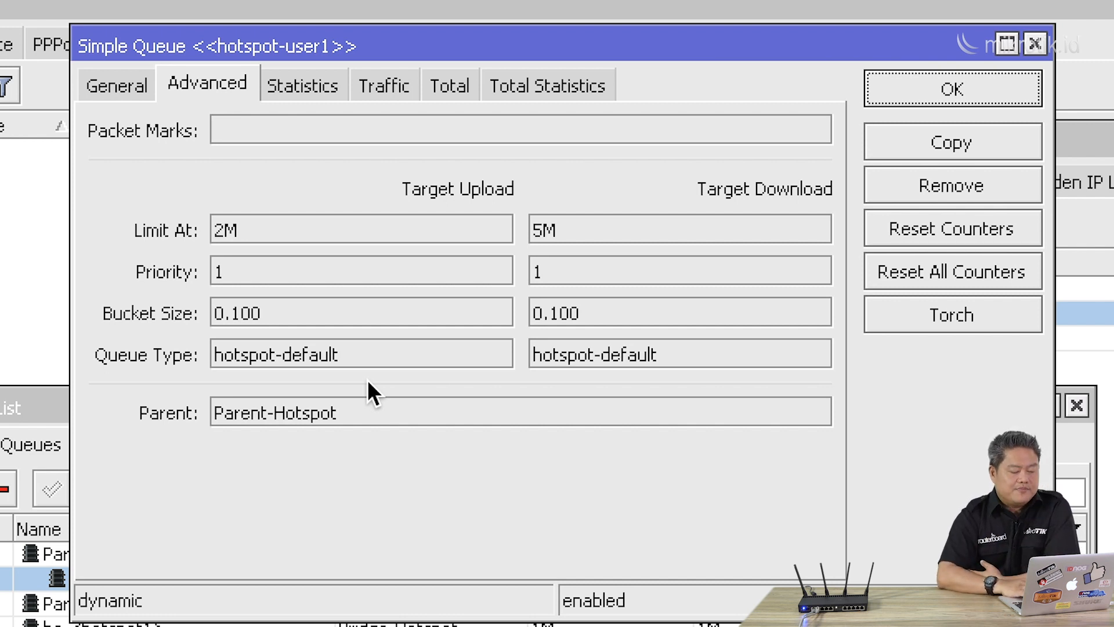
left_click(918, 94)
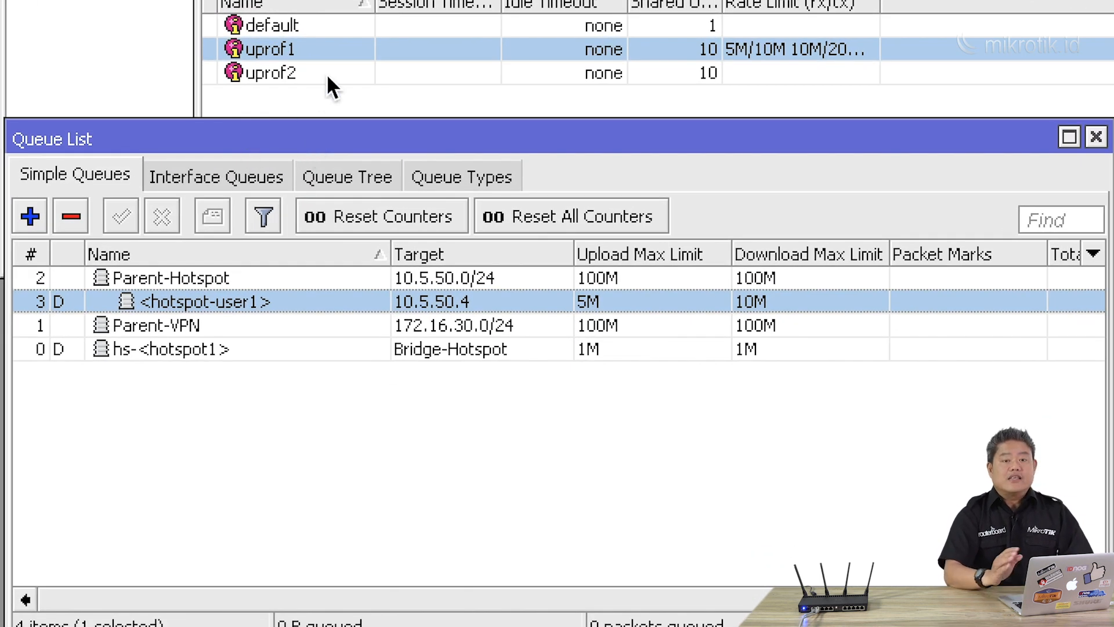
Set the parent queue of the Hotspot user profile uprof2 to Parent-Hotspot
left_click(328, 74)
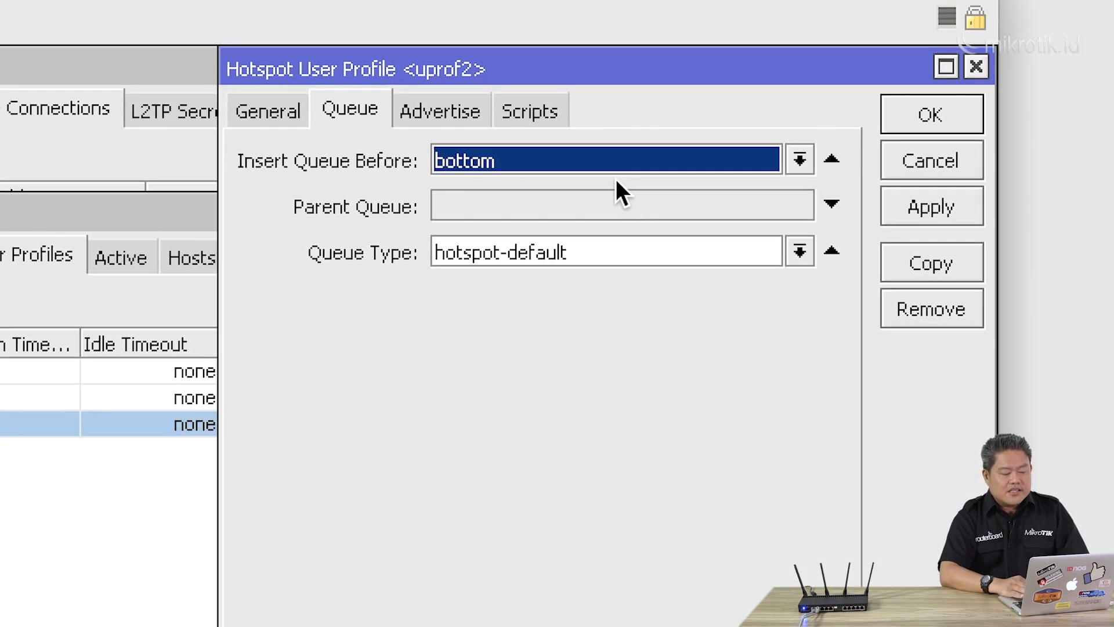
left_click(565, 208)
left_click(799, 208)
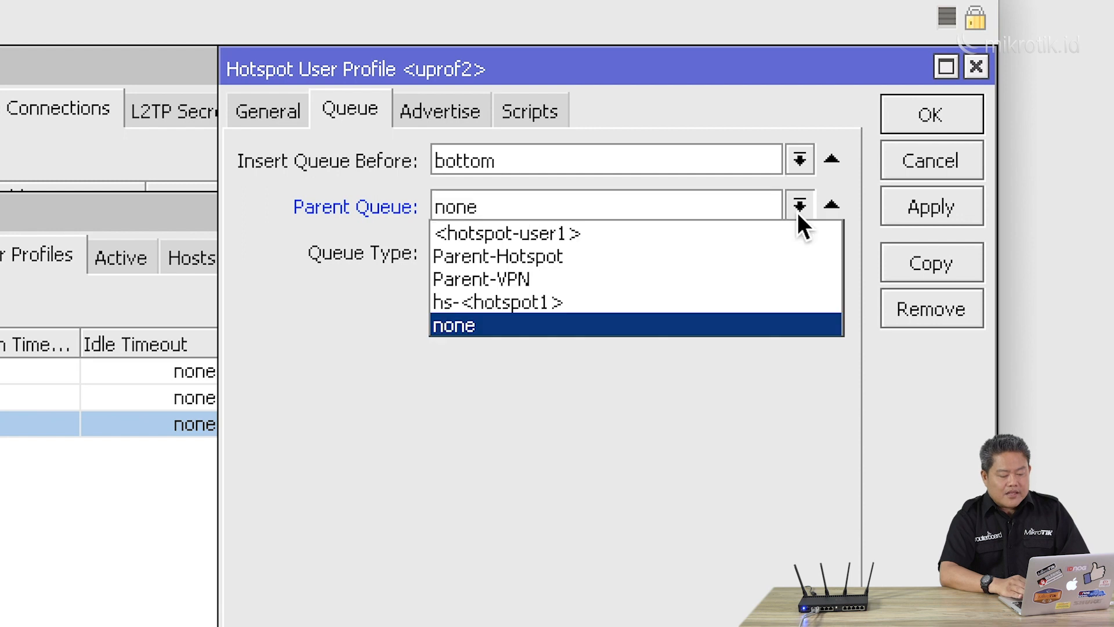
left_click(617, 259)
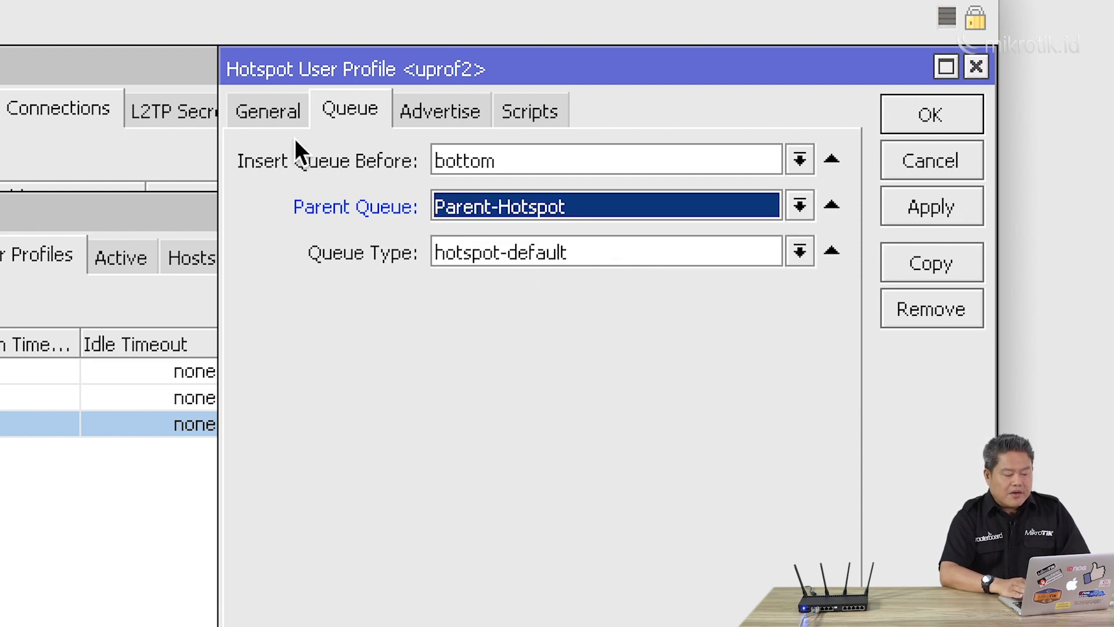
Set the uprof2 profile's rate limit to 2M/2M and save the profile
left_click(268, 111)
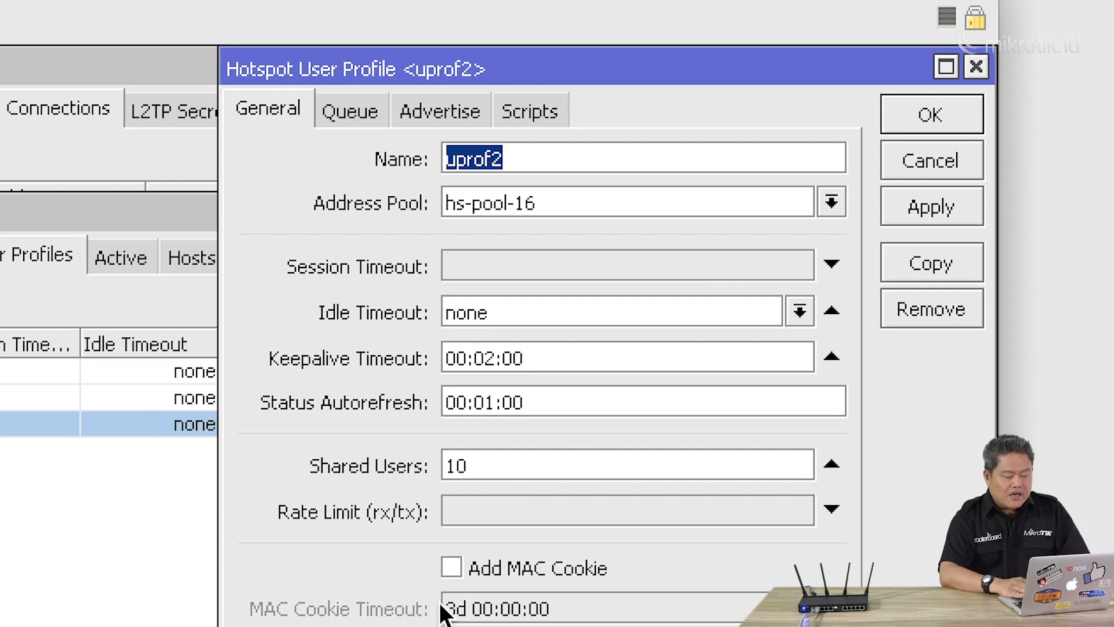
left_click(497, 510)
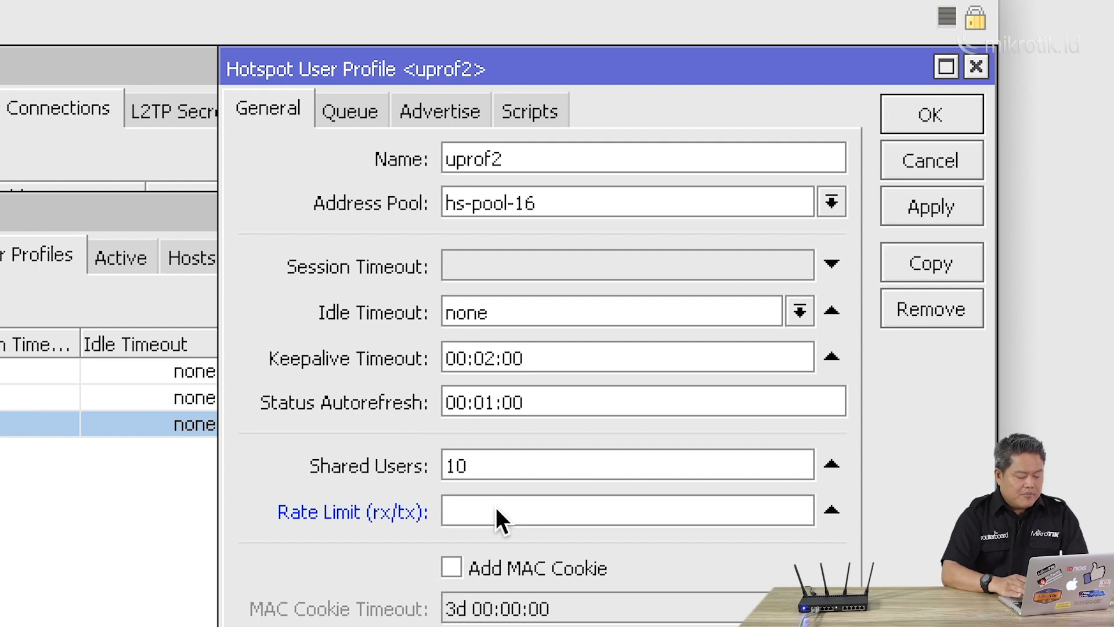
type("2M/2M")
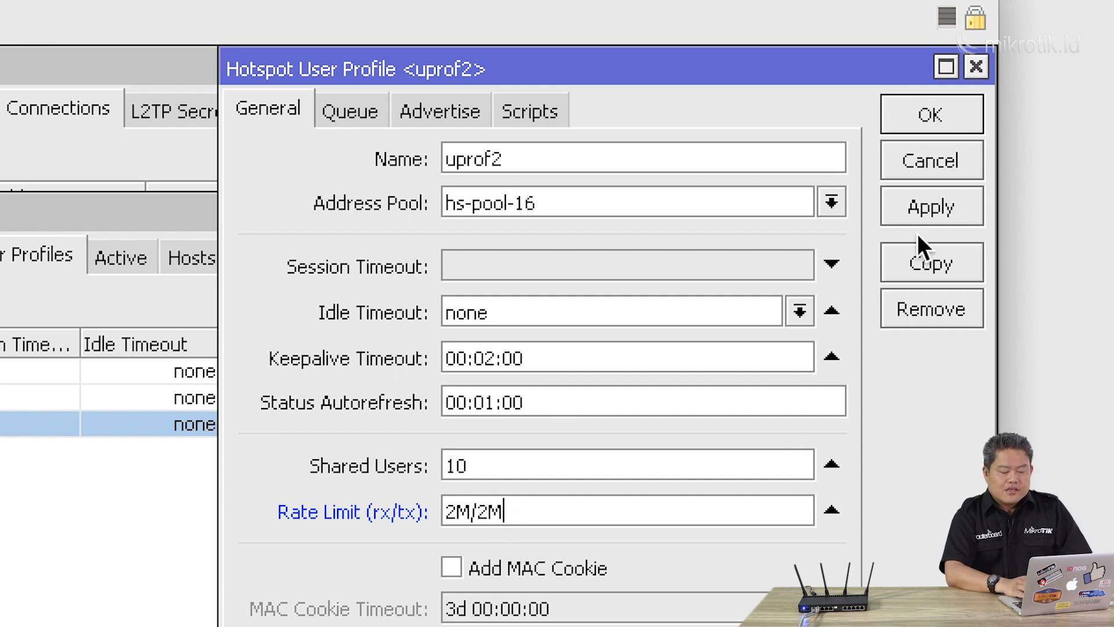
left_click(931, 203)
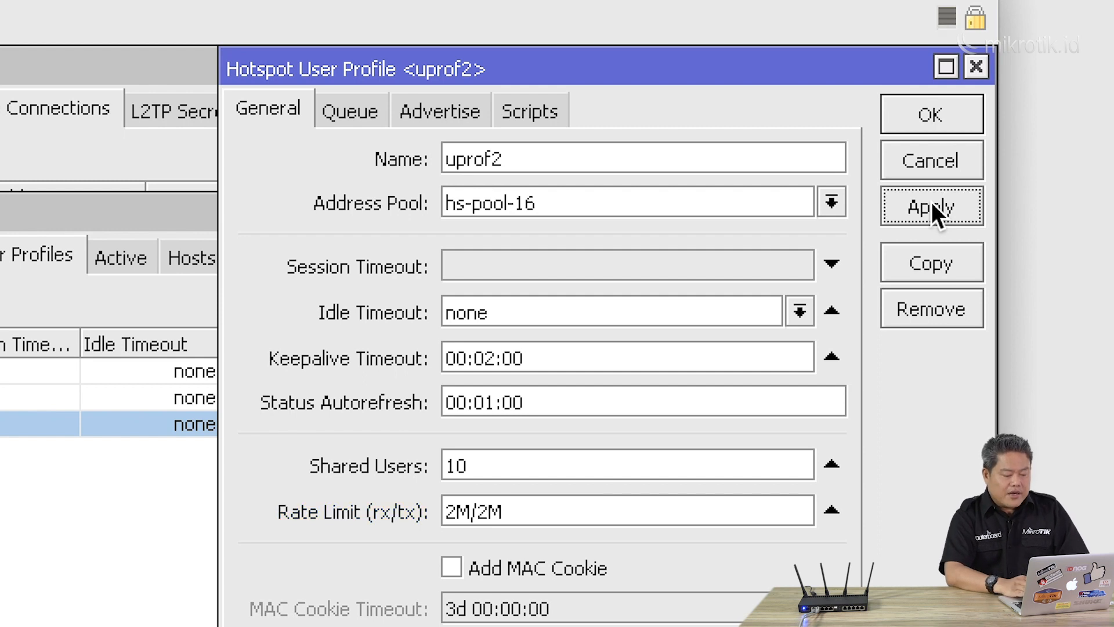
left_click(927, 114)
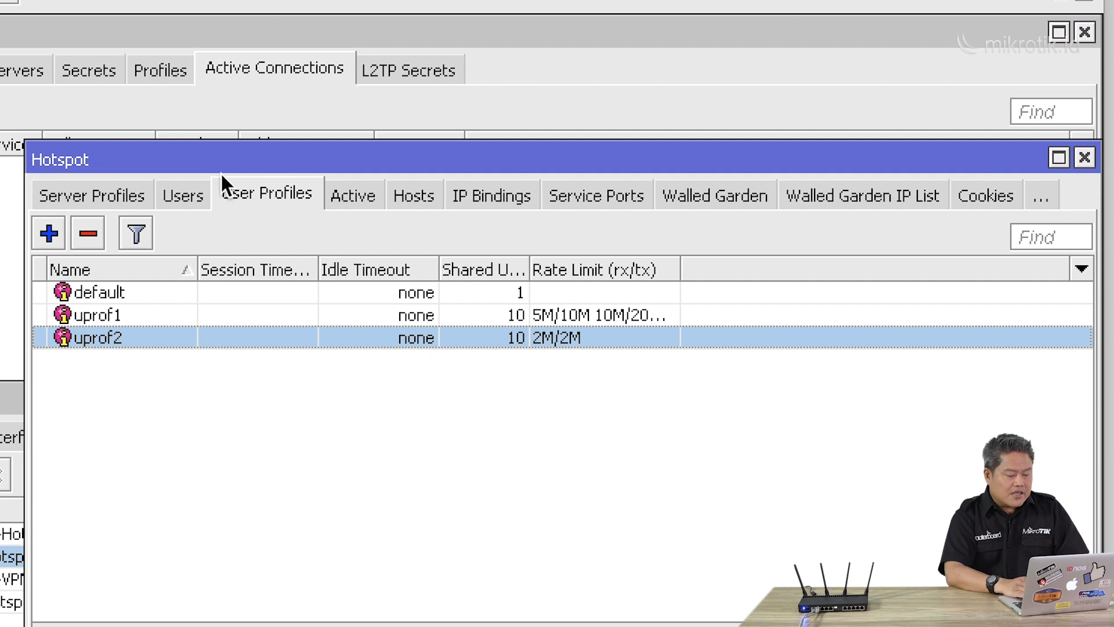
Check the active Hotspot sessions and examine the dynamic <hotspot-user2> queue's limits, burst settings, priority, queue type and parent
left_click_drag(219, 166, 287, 107)
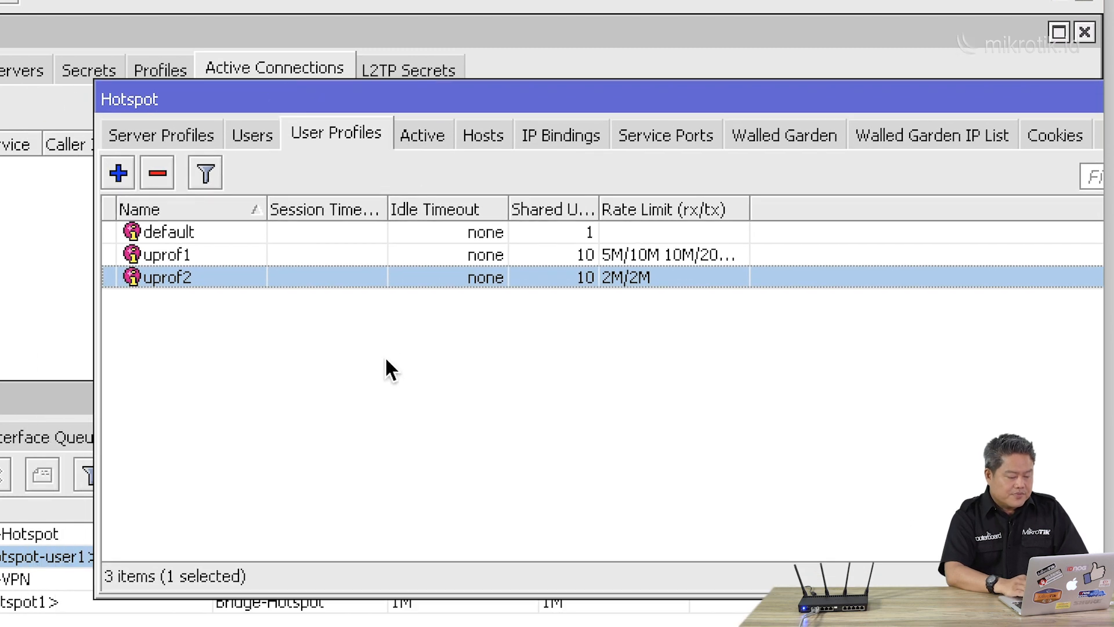
left_click(429, 145)
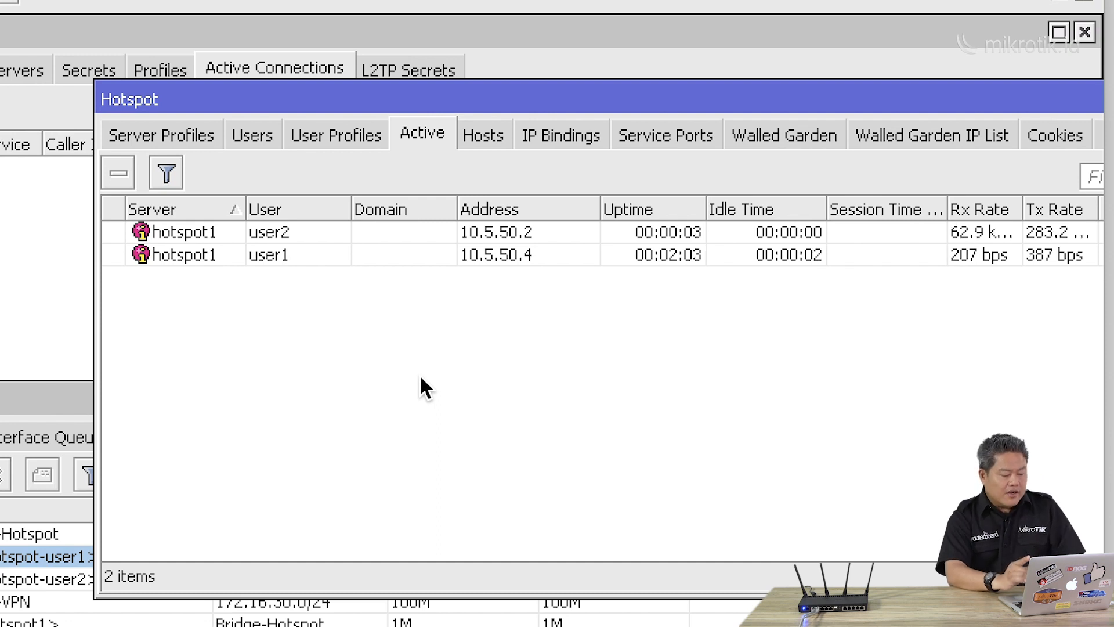
left_click(384, 492)
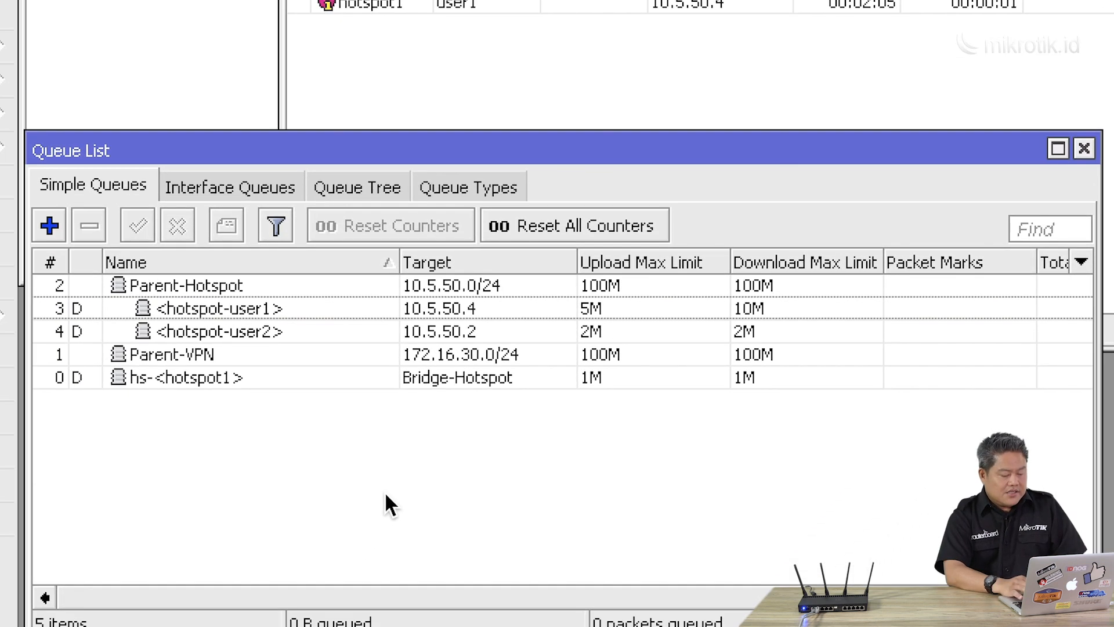
left_click(340, 323)
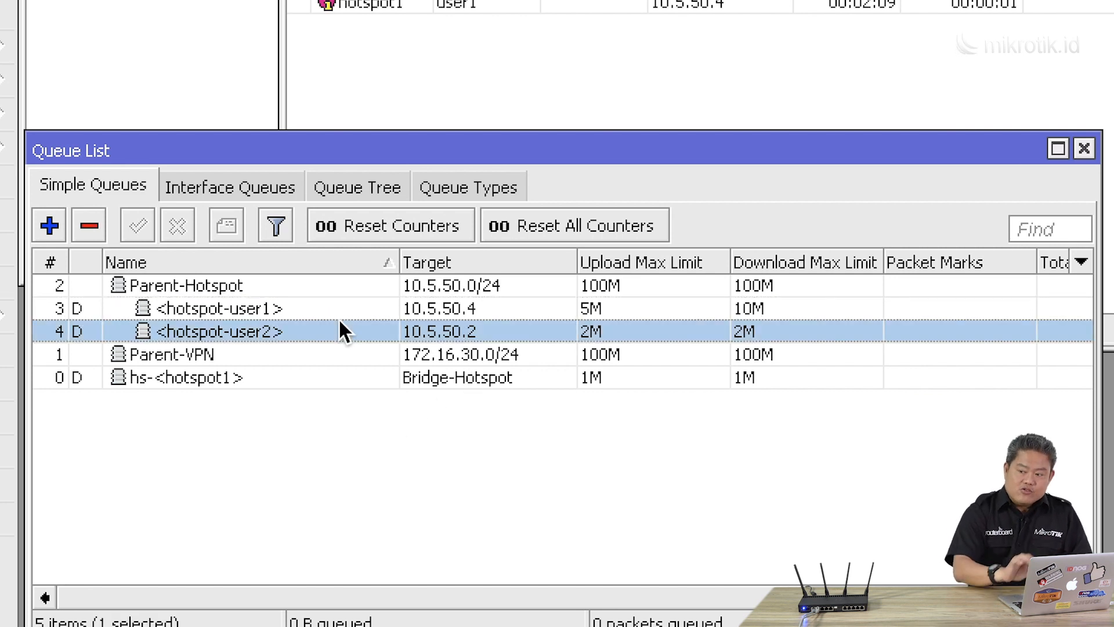
double_click(631, 333)
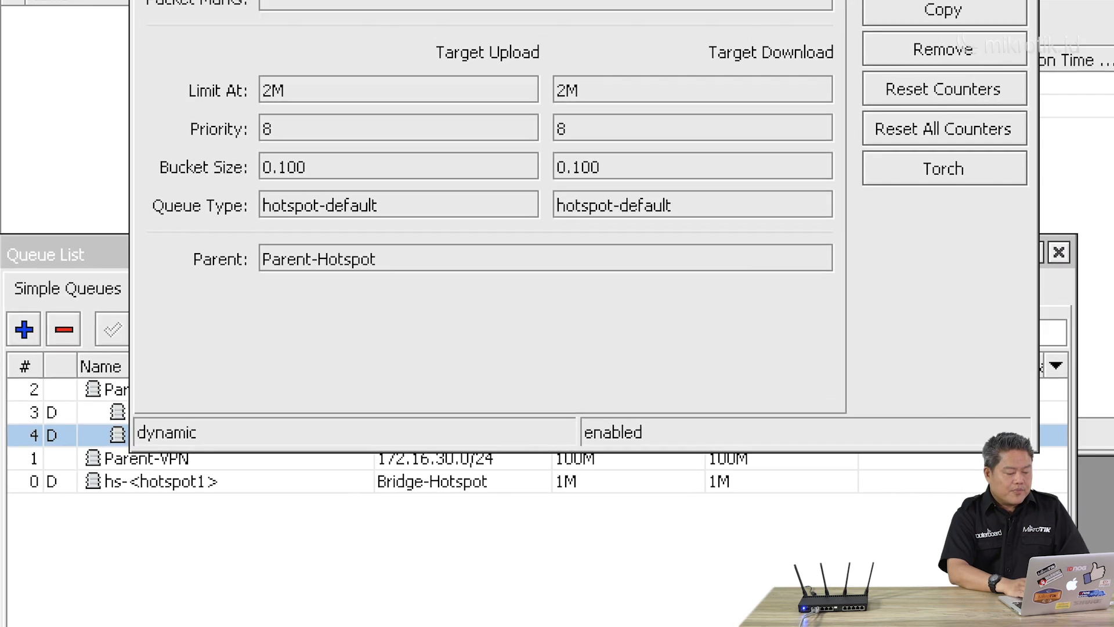
left_click(165, 0)
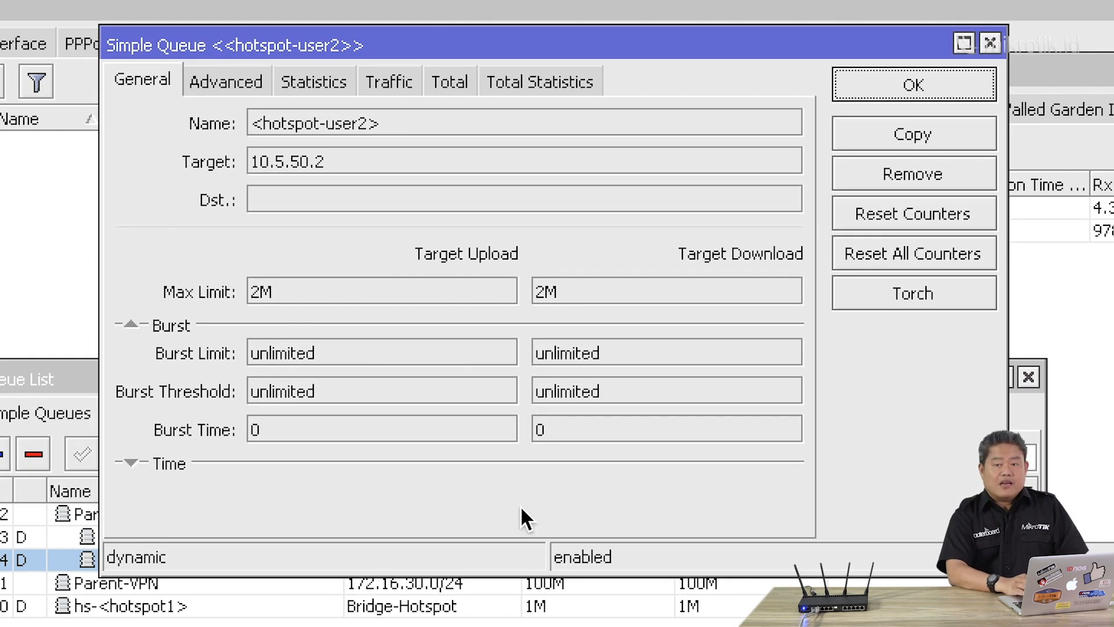
left_click(227, 77)
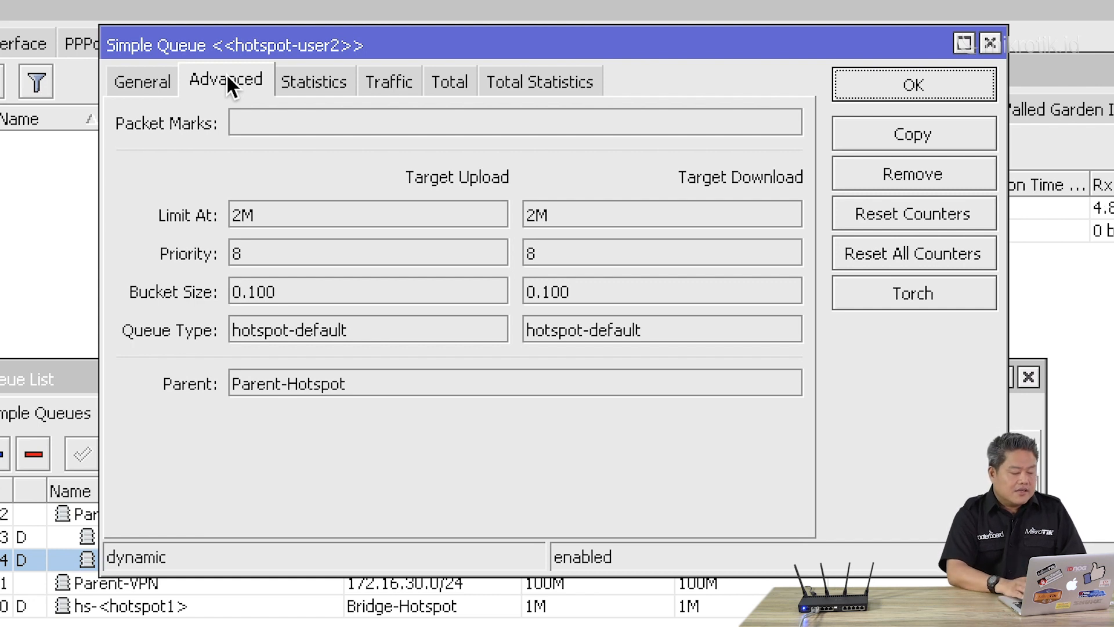
left_click(139, 87)
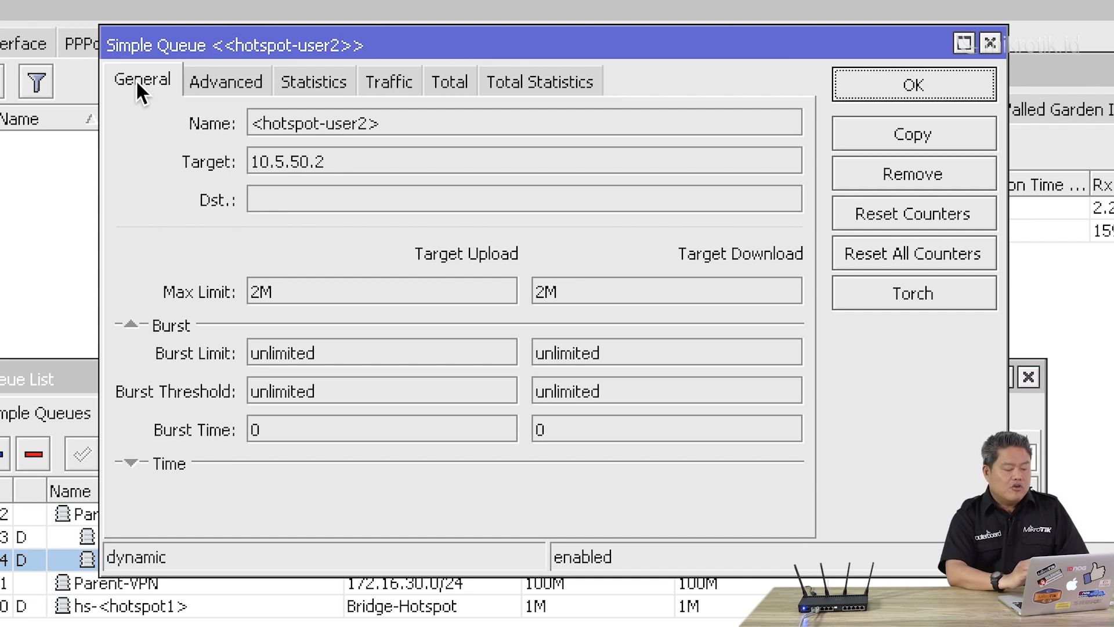
left_click(875, 87)
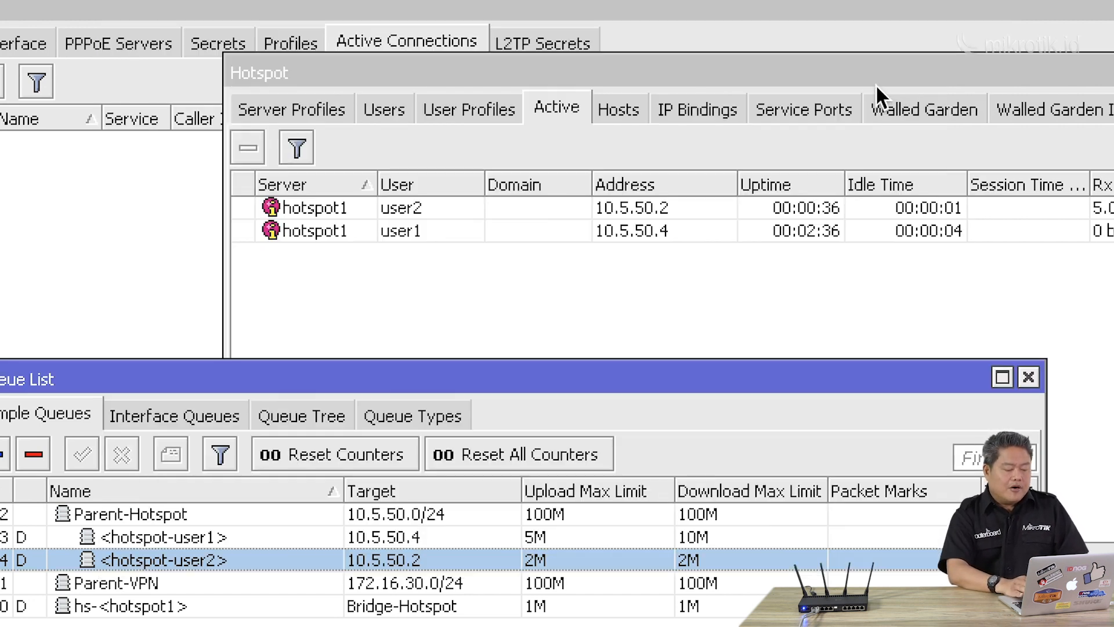
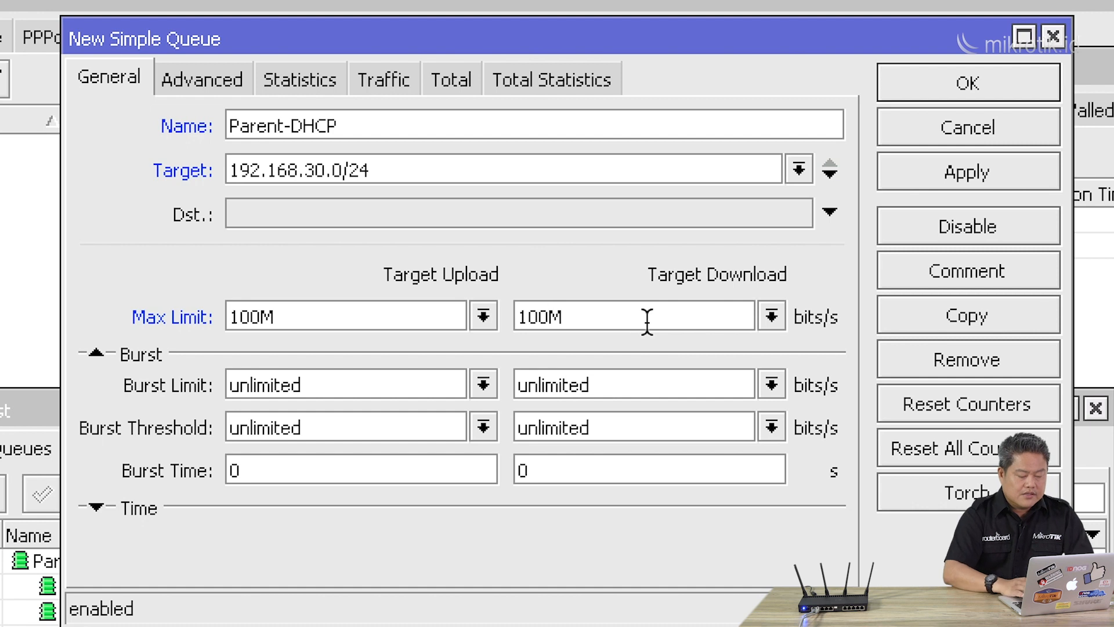
Save the new simple queue Parent-DHCP for target 192.168.30.0/24 with upload and download max limits of 100M
left_click(999, 169)
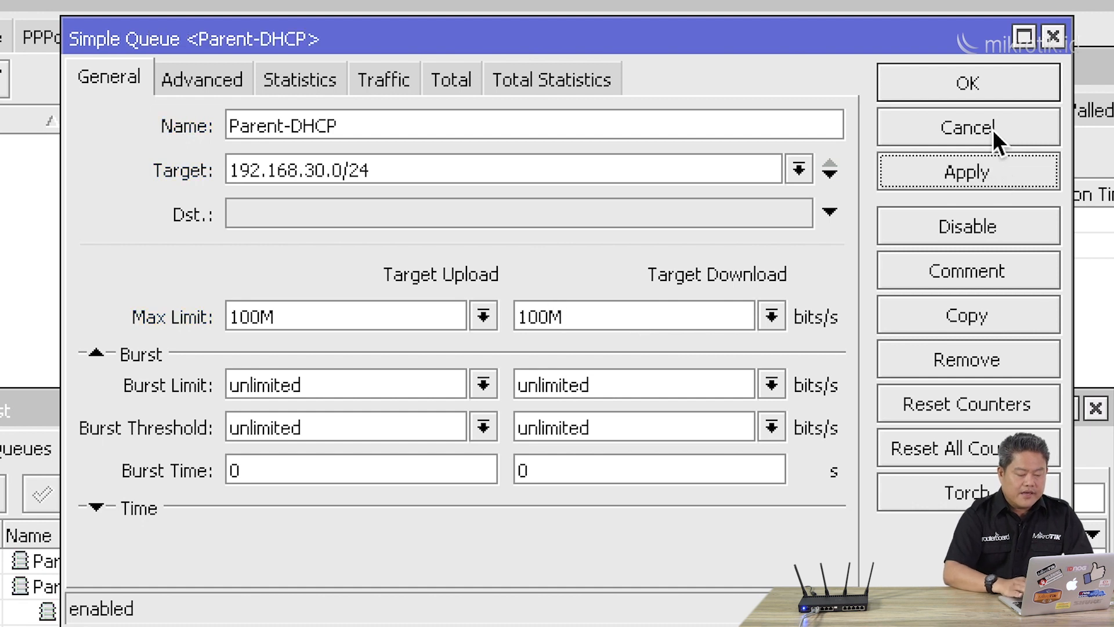
left_click(976, 74)
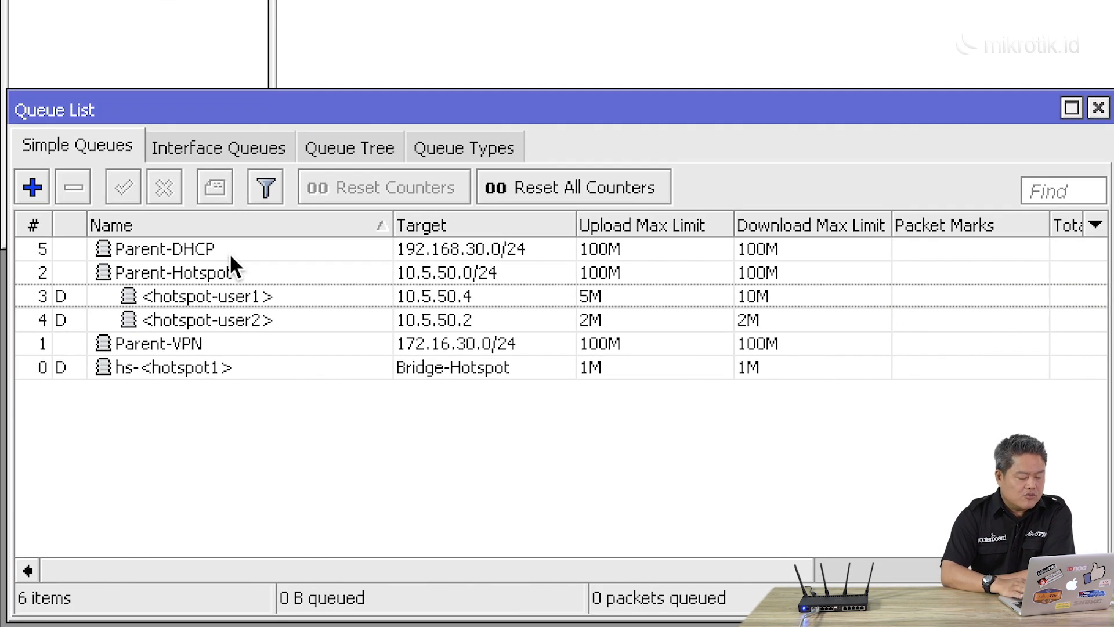
left_click(230, 252)
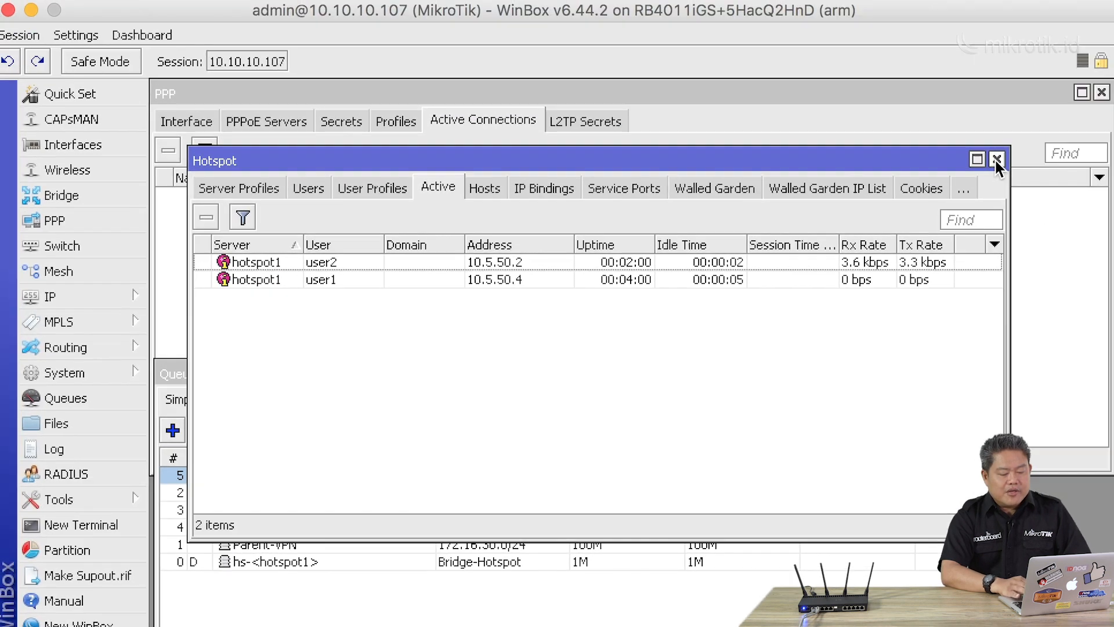
Close the Hotspot and PPP windows, leaving only the queue list open
left_click(996, 160)
left_click(1102, 92)
left_click(1102, 92)
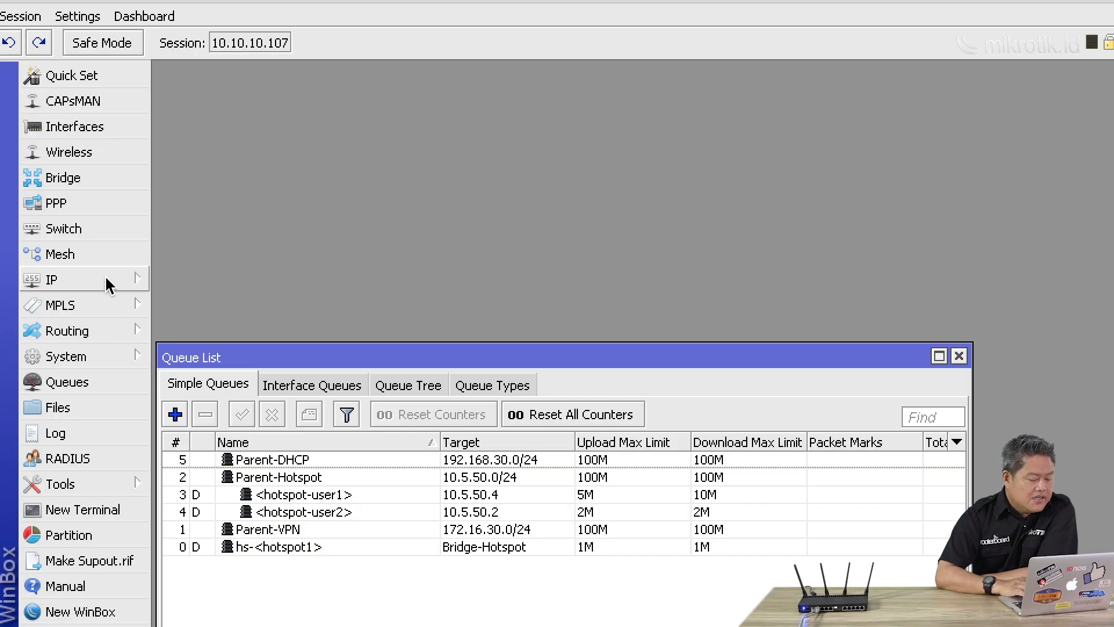
Make the DHCP lease served by dhcp-LAN static in the DHCP Server leases and confirm the lease
left_click(104, 278)
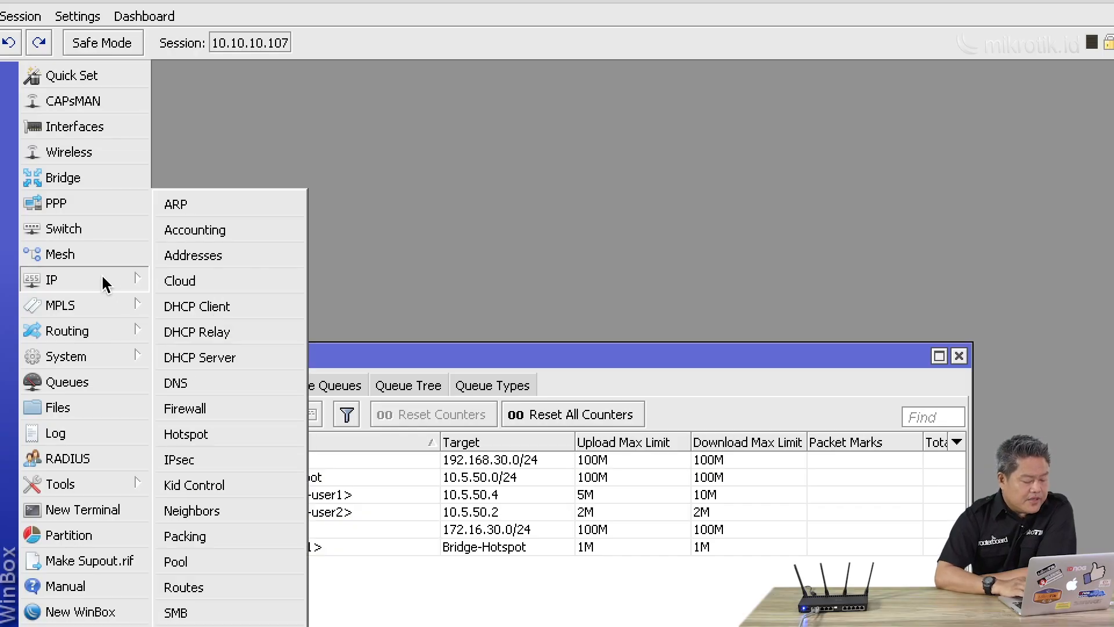
left_click(214, 357)
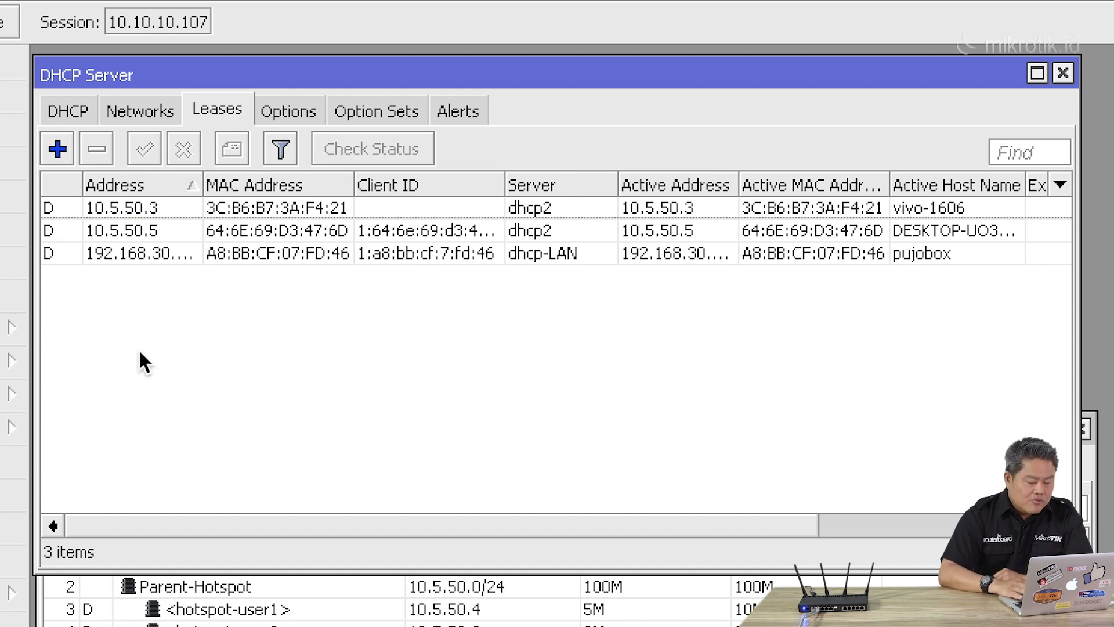
double_click(557, 254)
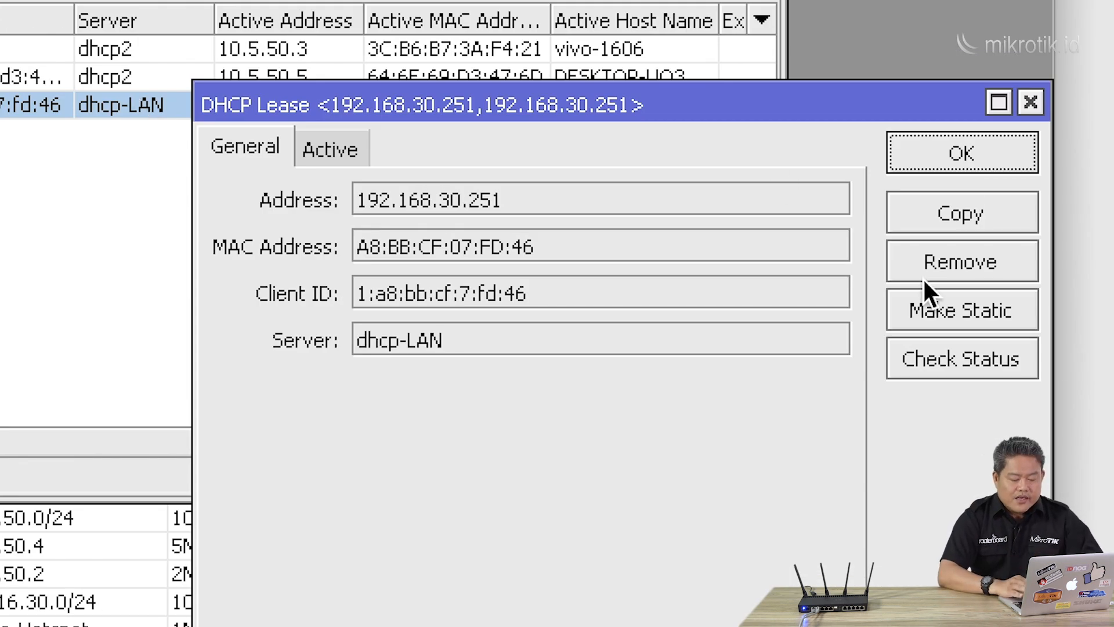
left_click(959, 314)
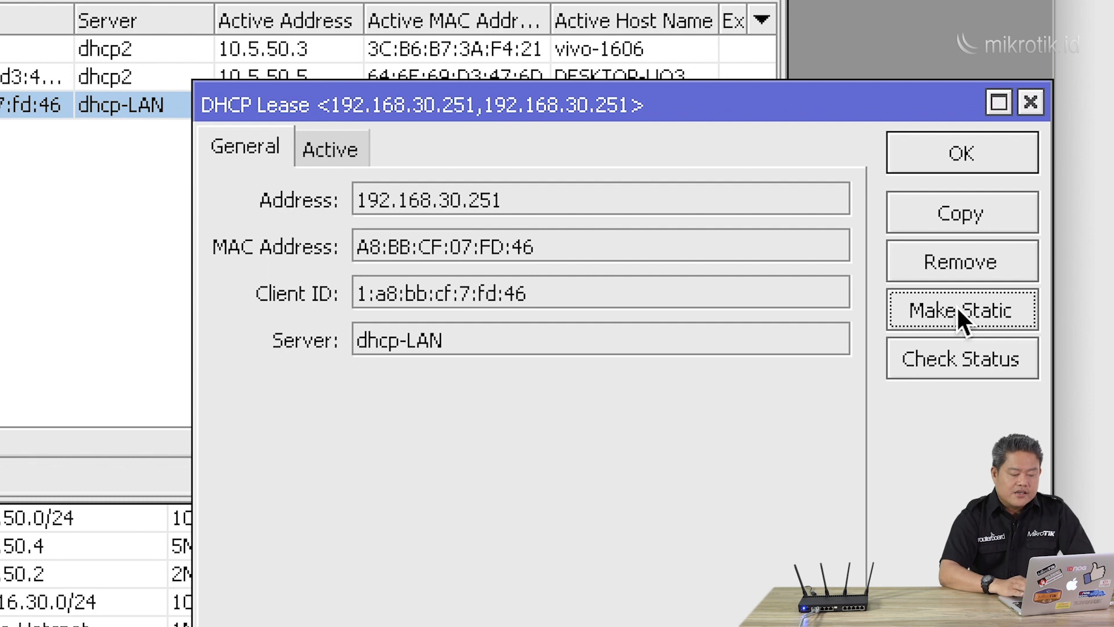
left_click(964, 152)
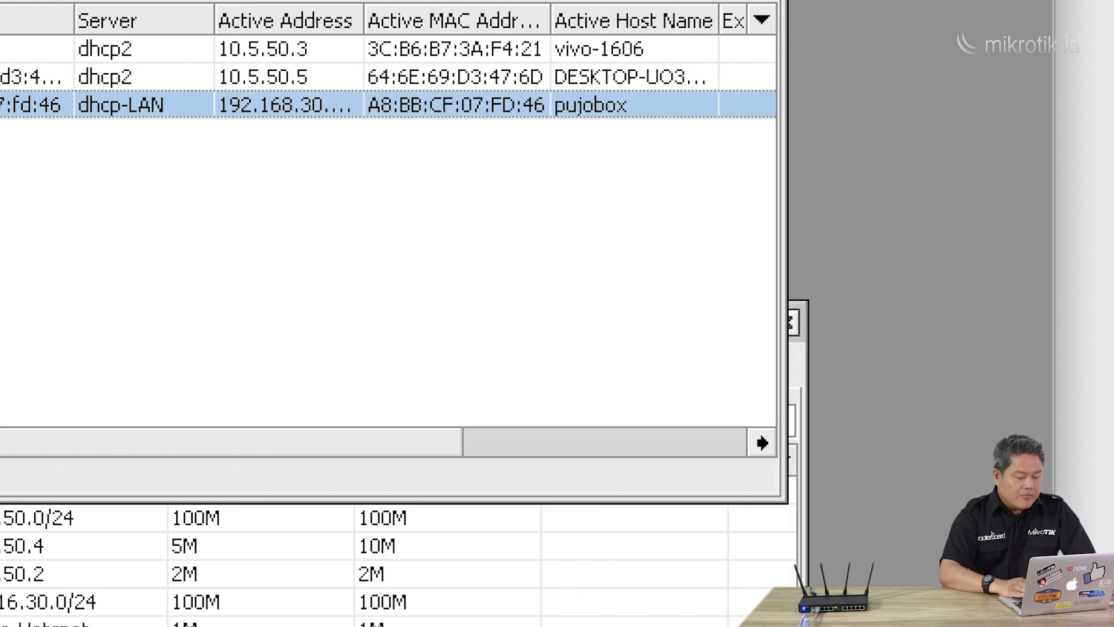
Assign dhcp_pool0 as the static dhcp-LAN lease's address, set its rate limit to 5M/10M 10M/20M 8M/15M 8/8 1 2M/5M, and save it
double_click(17, 109)
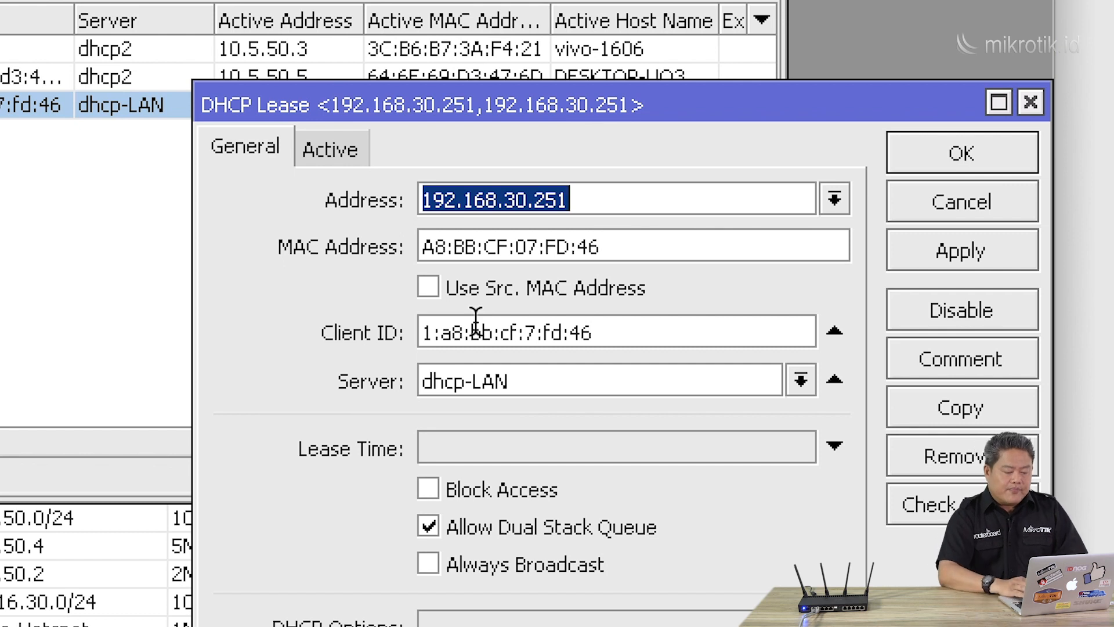
left_click(835, 199)
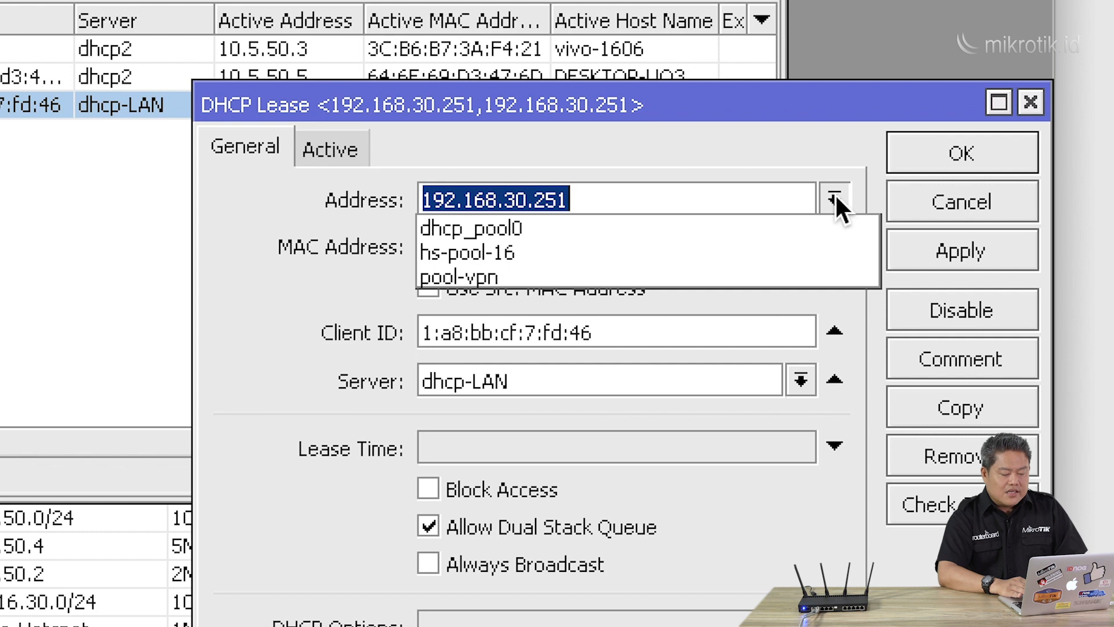
left_click(820, 228)
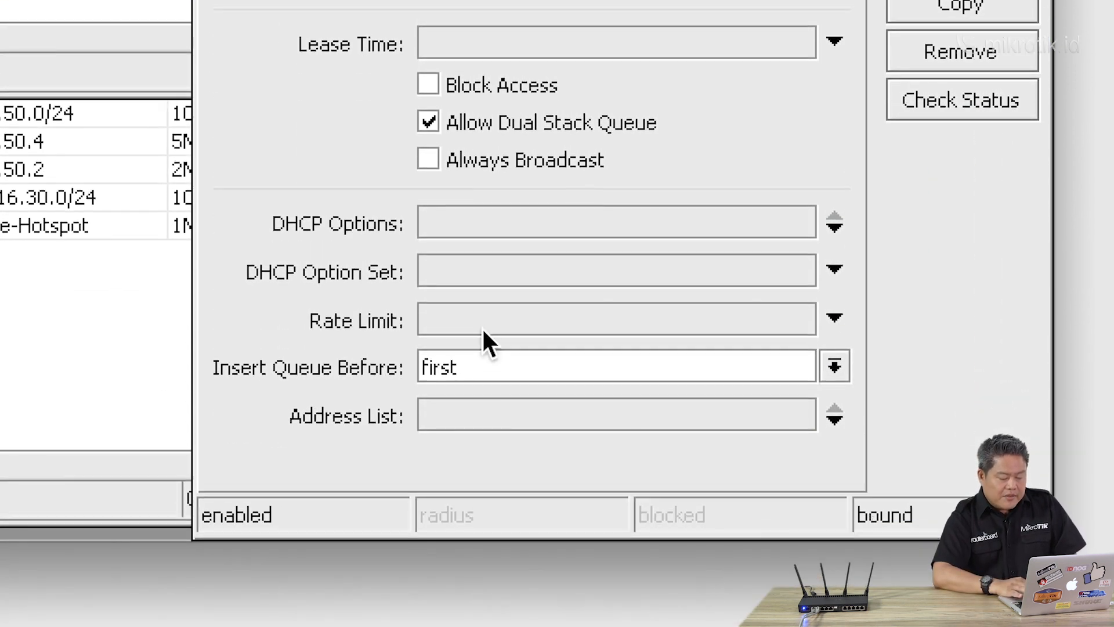
left_click(481, 322)
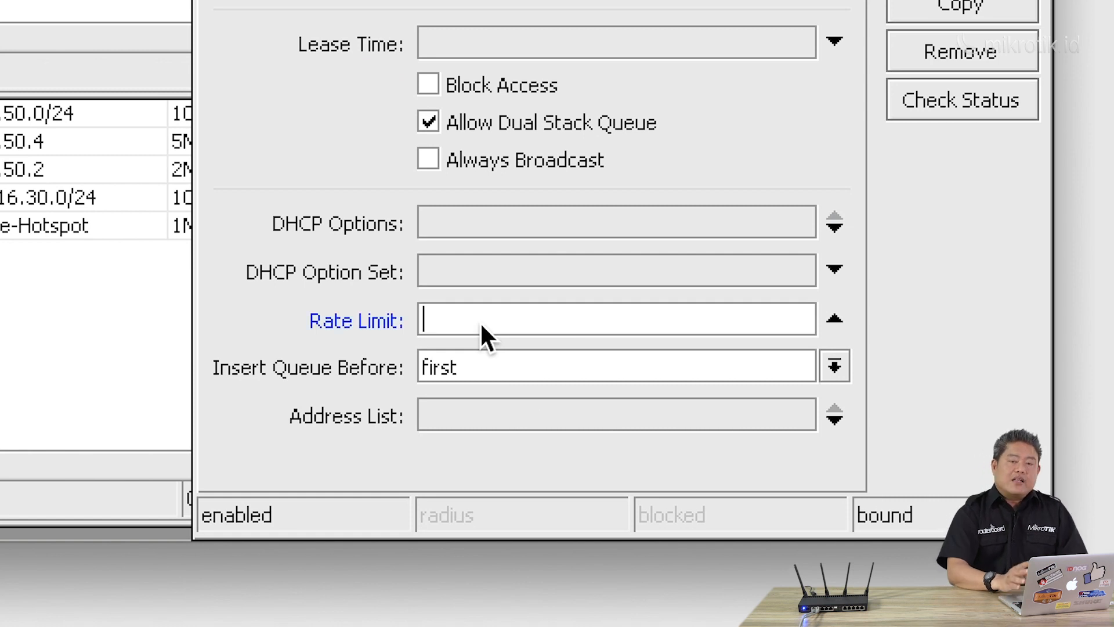
type("5M/10M 10M/20M 8M/15M 8/8 1 2M/5M")
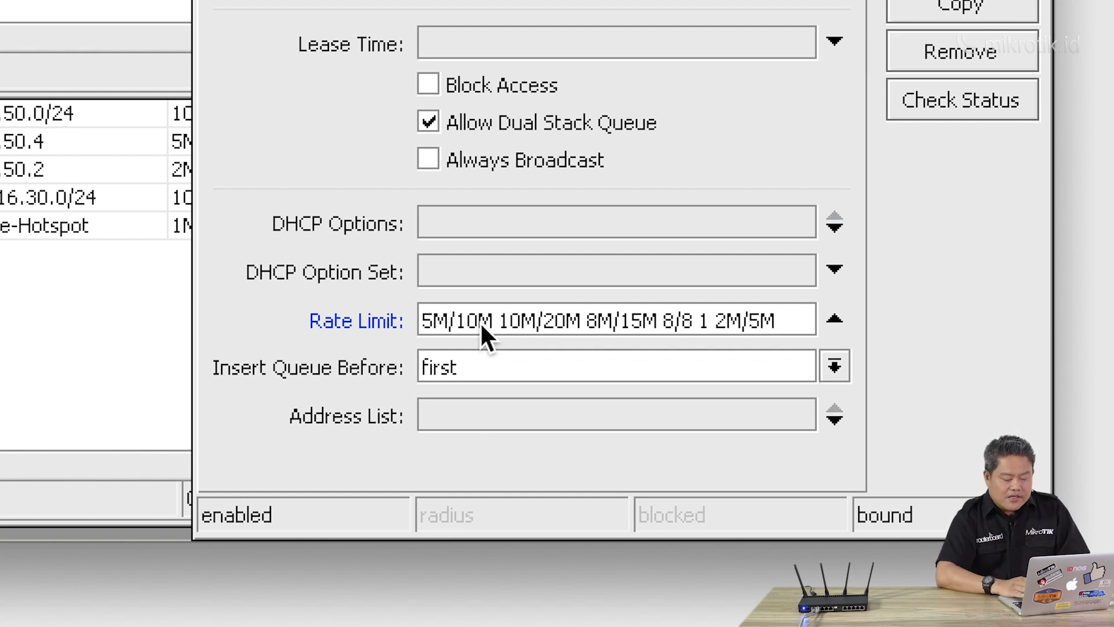
left_click(1007, 2)
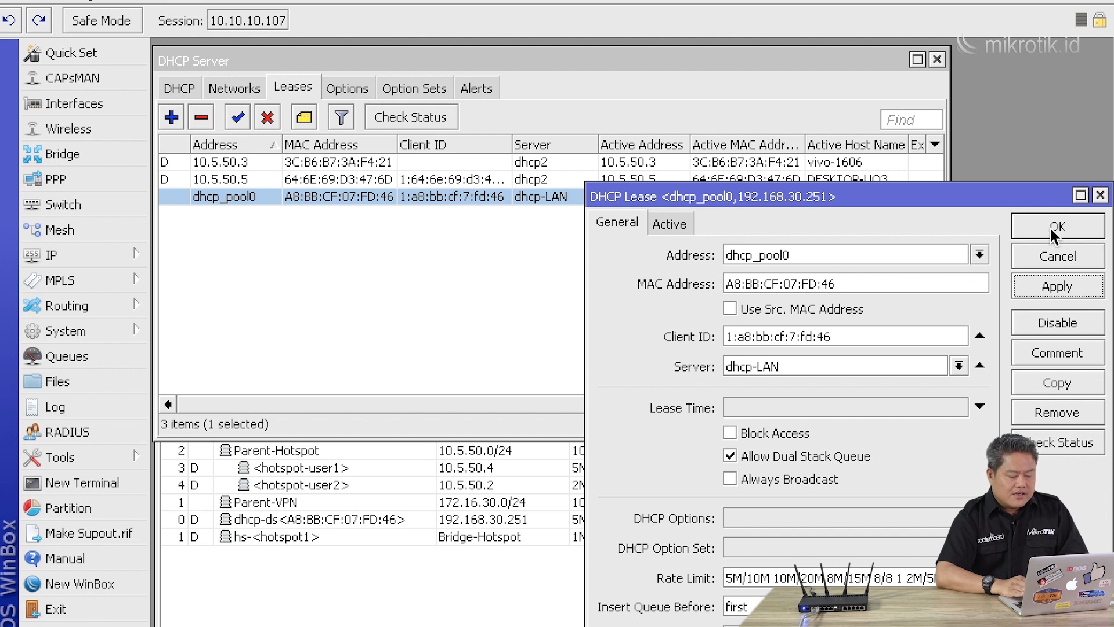
left_click(1050, 228)
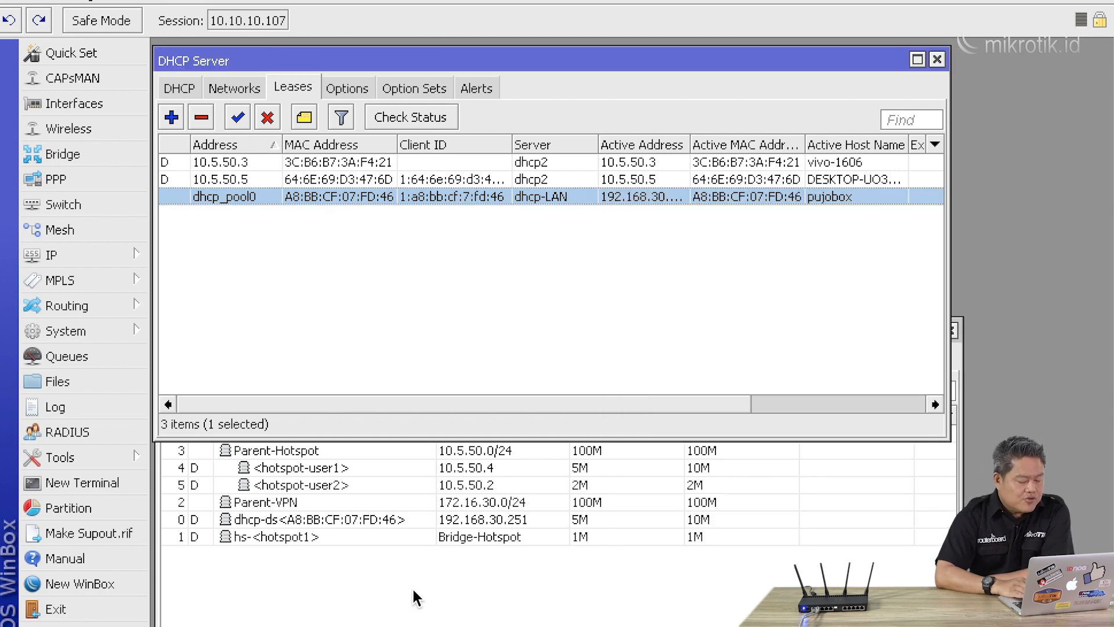
Examine the dynamic dhcp-ds simple queue's target, max limits and burst settings
left_click(380, 589)
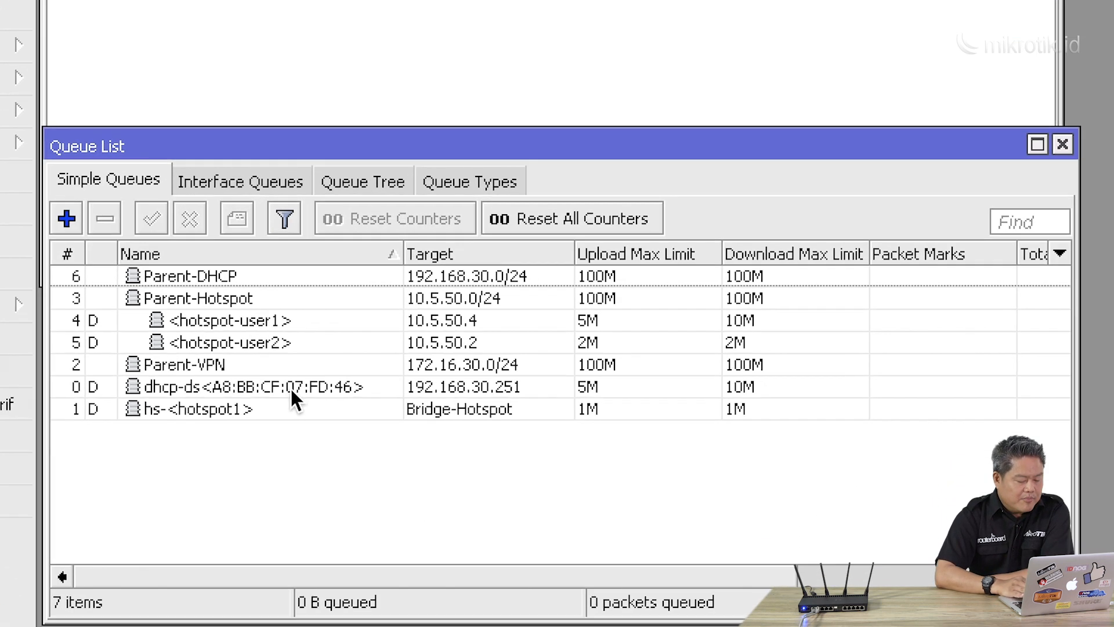
left_click(347, 517)
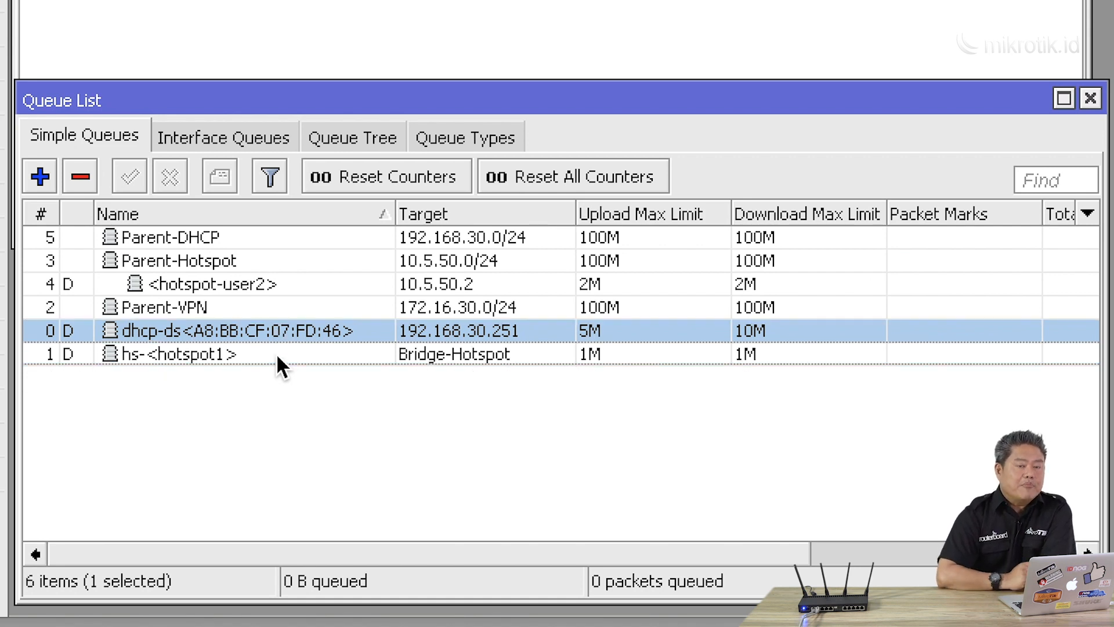
double_click(313, 332)
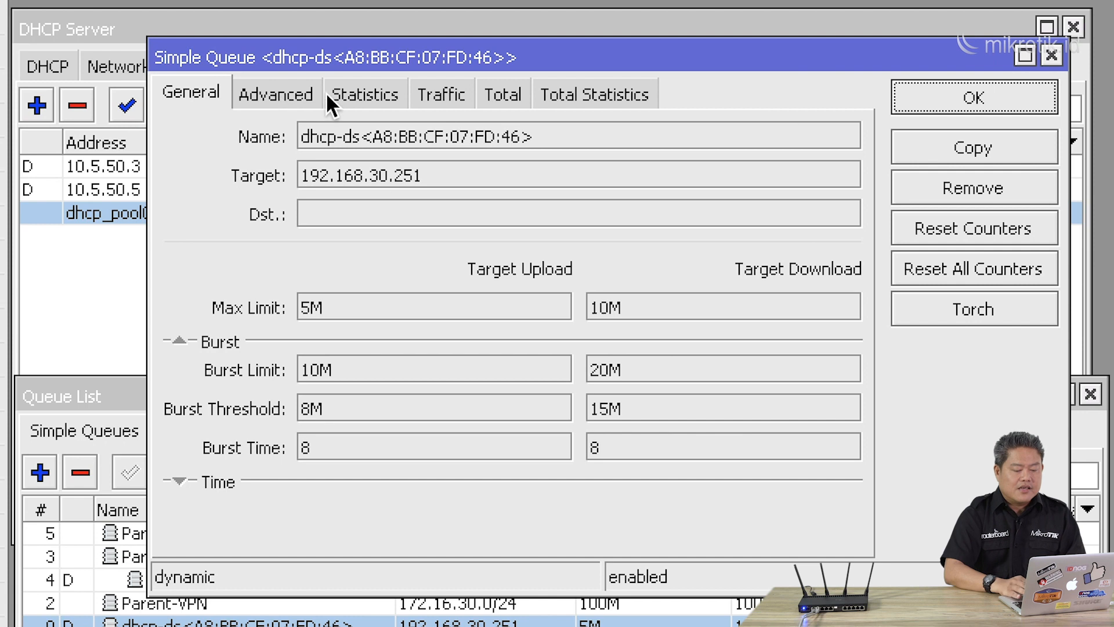
left_click(949, 99)
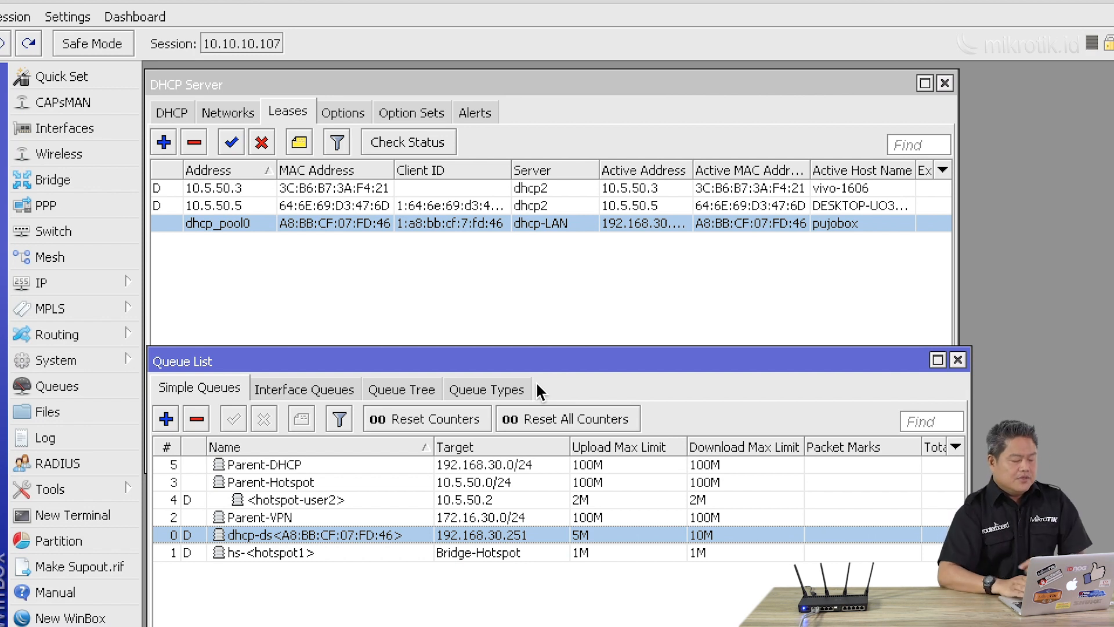
Open a new terminal, enter the ip dhcp-server level and print the configured DHCP servers
left_click(97, 517)
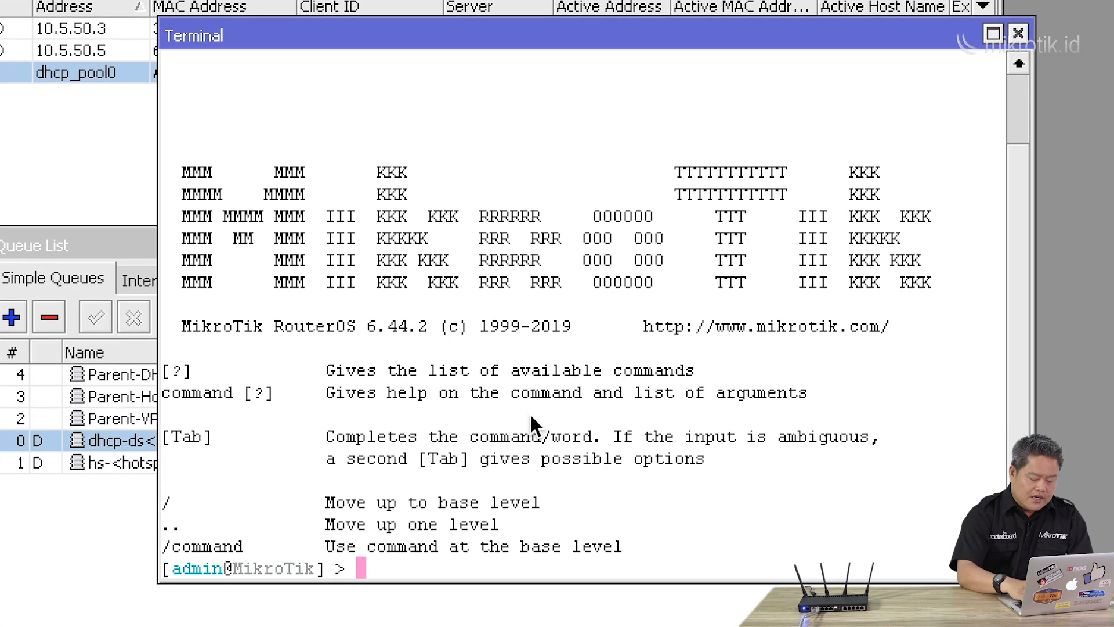
type("ip dhcp-se")
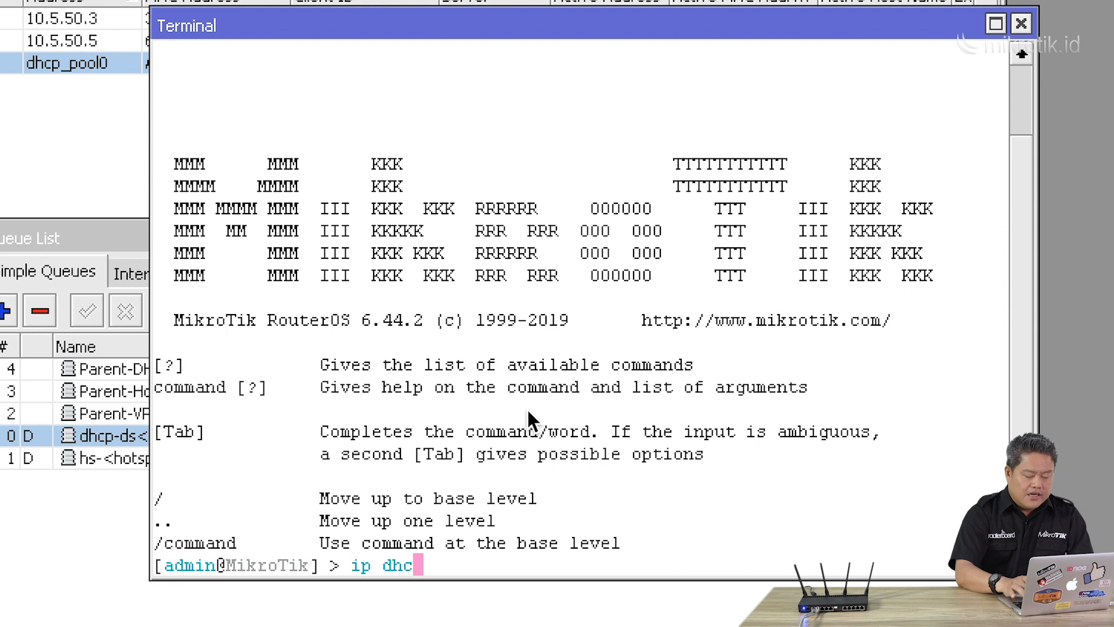
key("Tab")
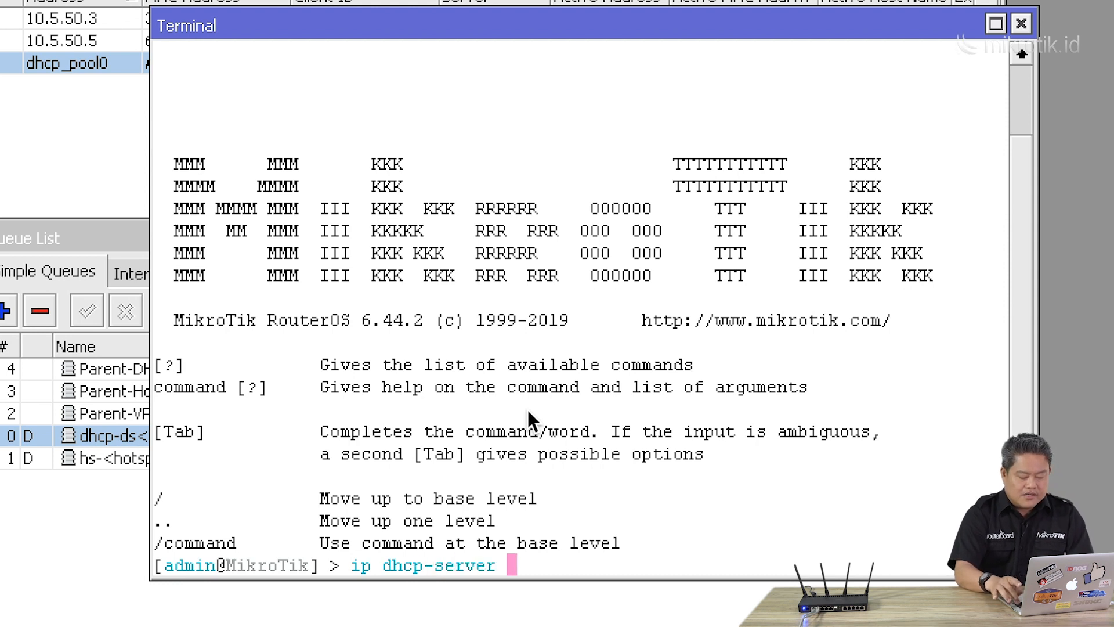
key("Return")
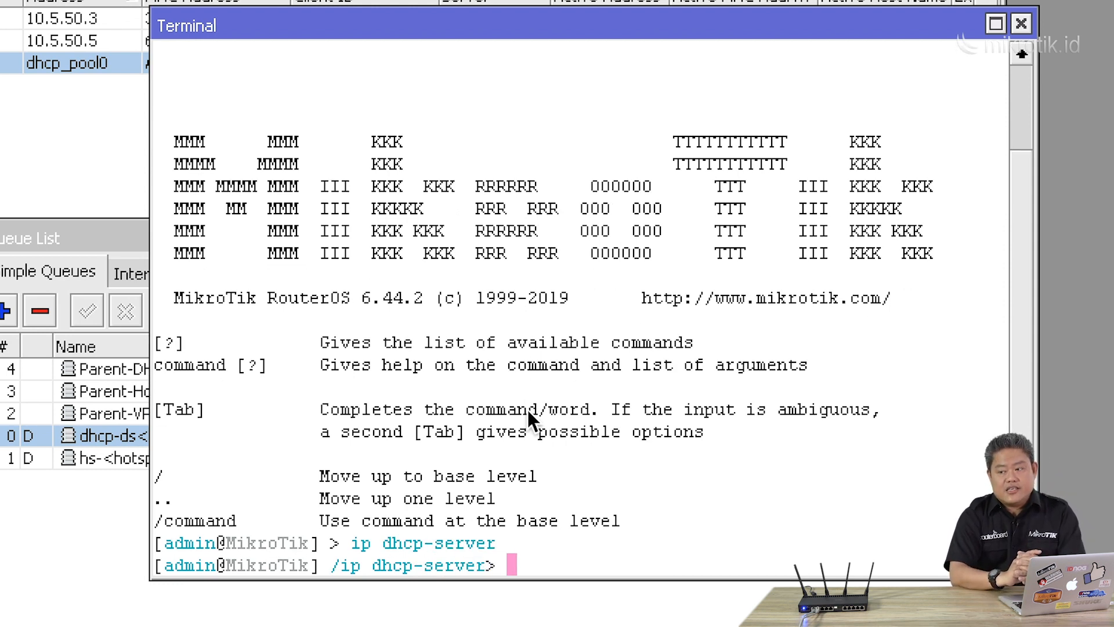
type("print")
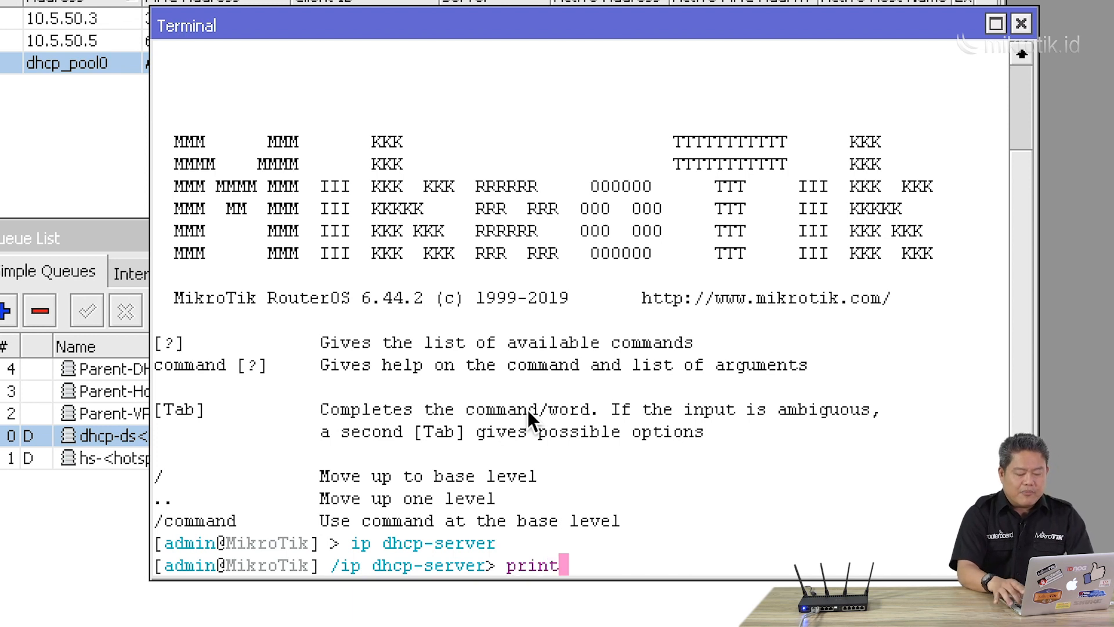
key("Return")
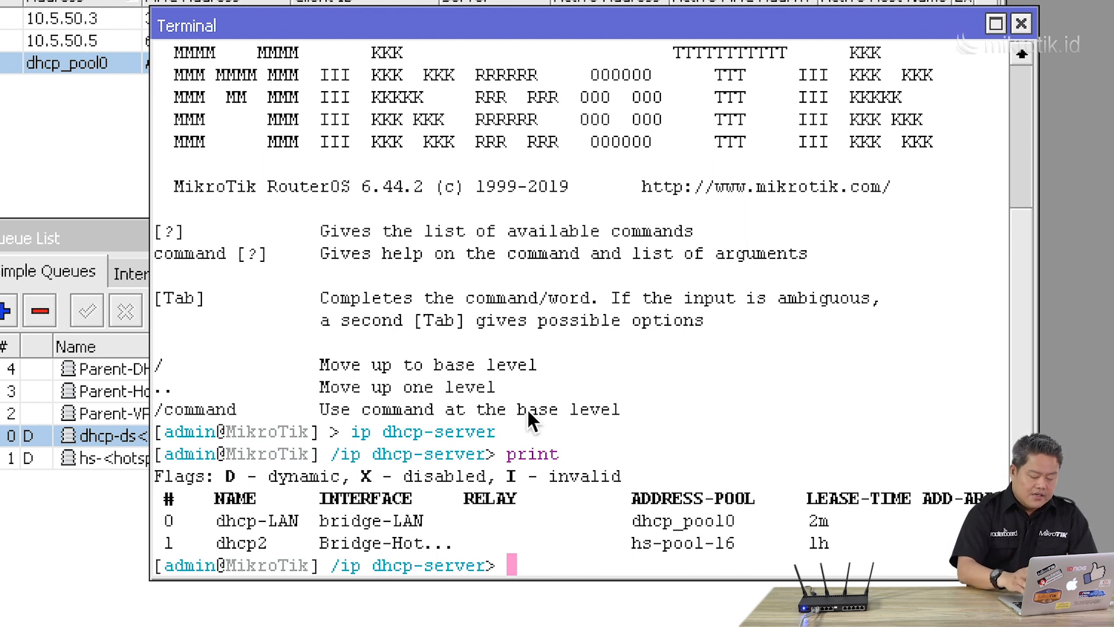
Run set dhcp-LAN parent-queue=Parent-DHCP at the ip dhcp-server level, using command help to look up the argument and its possible values
type("set ")
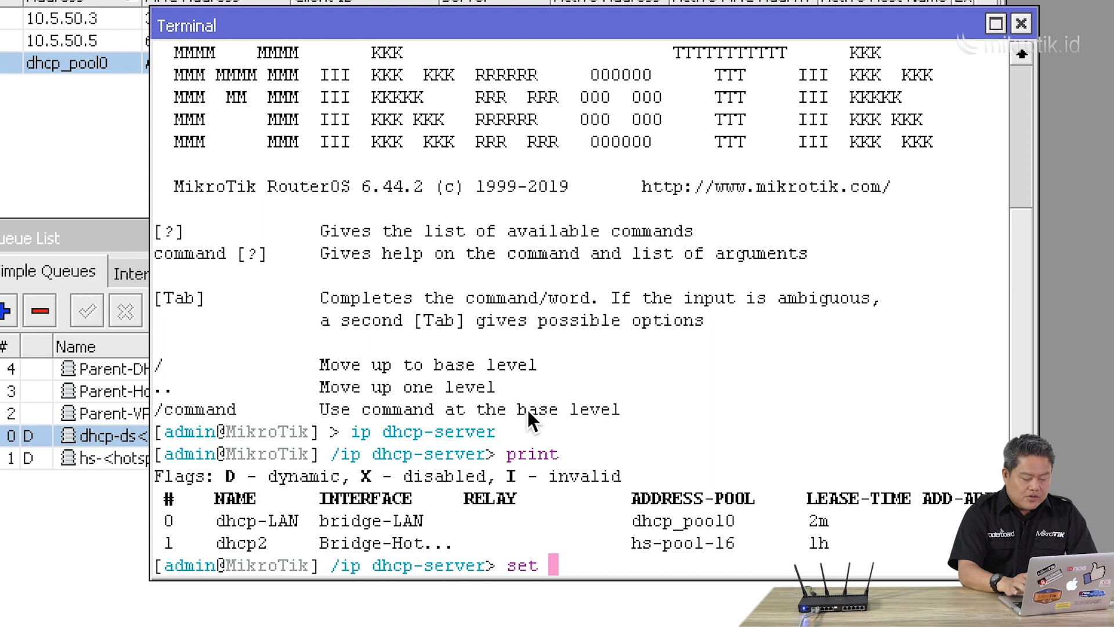
type("dhc")
key("BackSpace")
type("hcp-LAN")
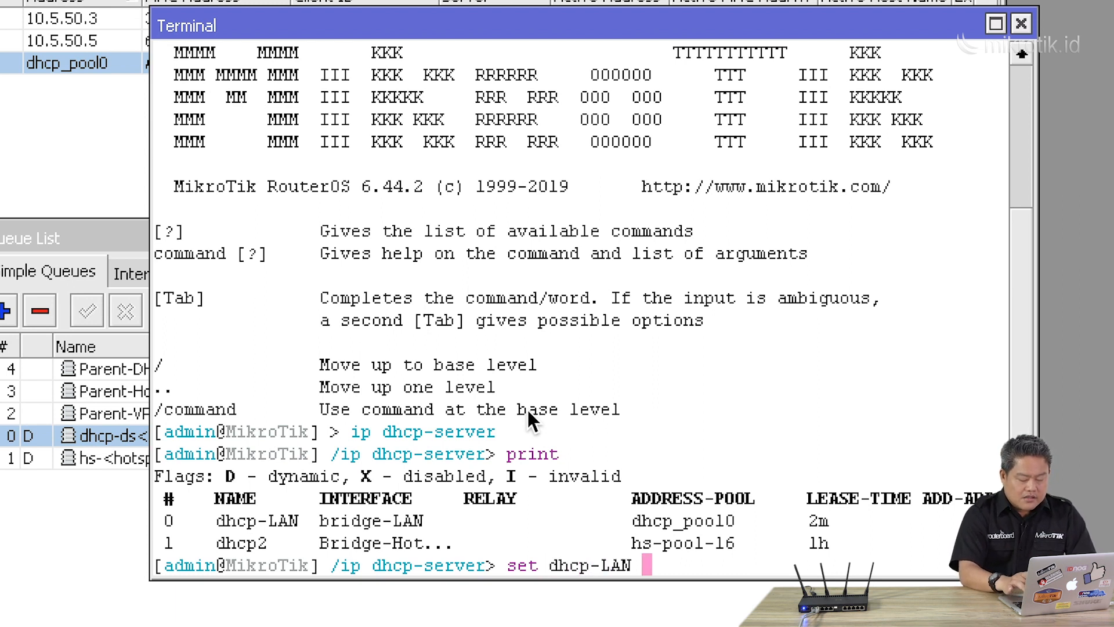
key("question")
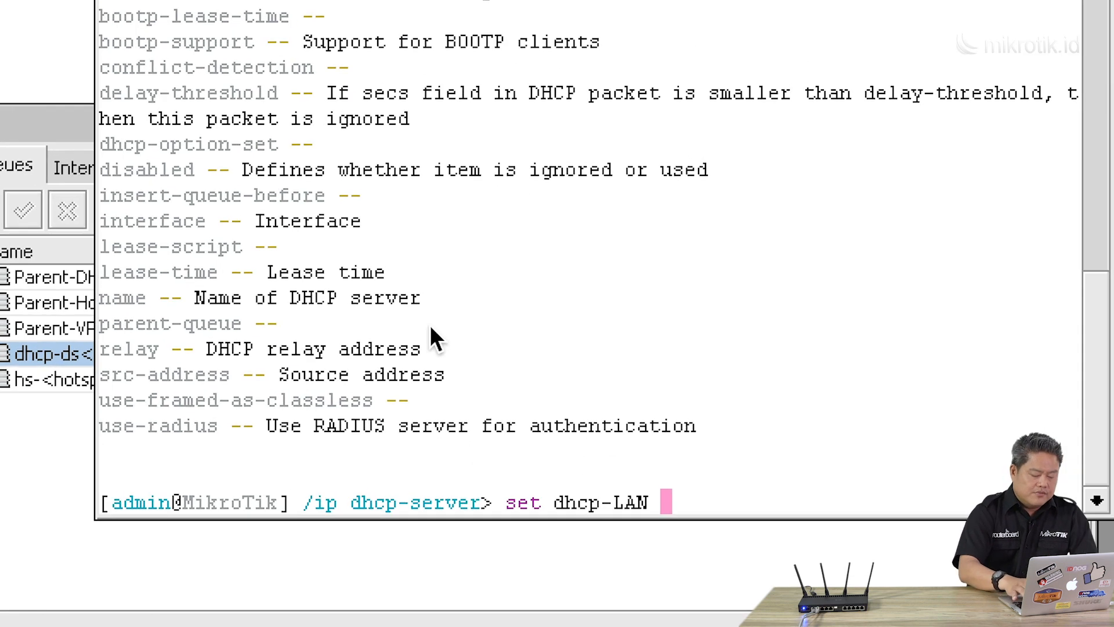
type("pa")
key("Tab")
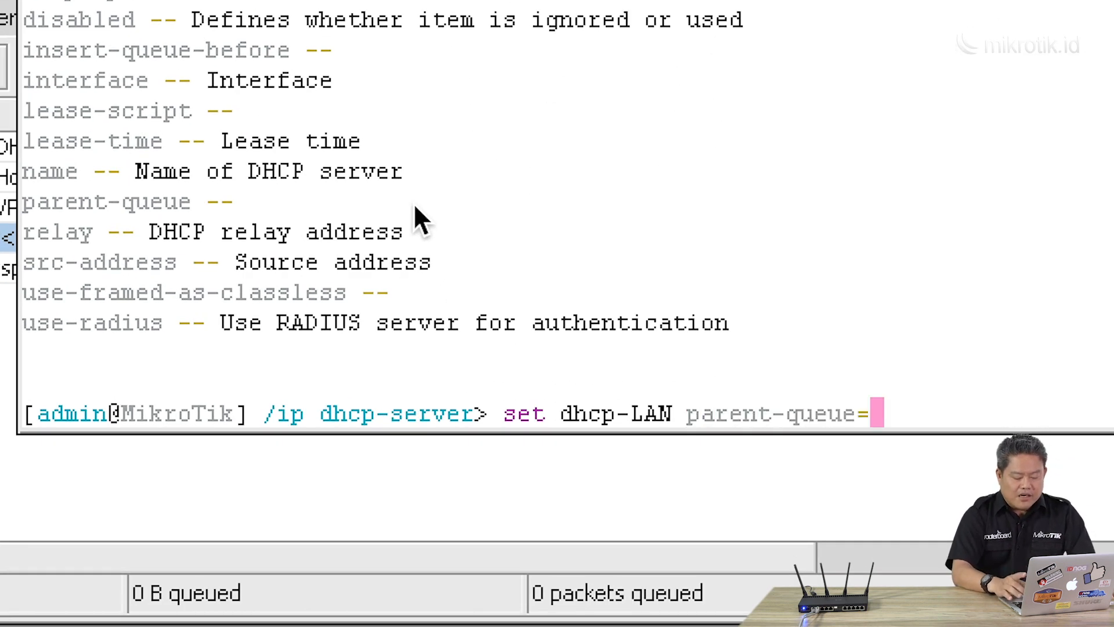
key("question")
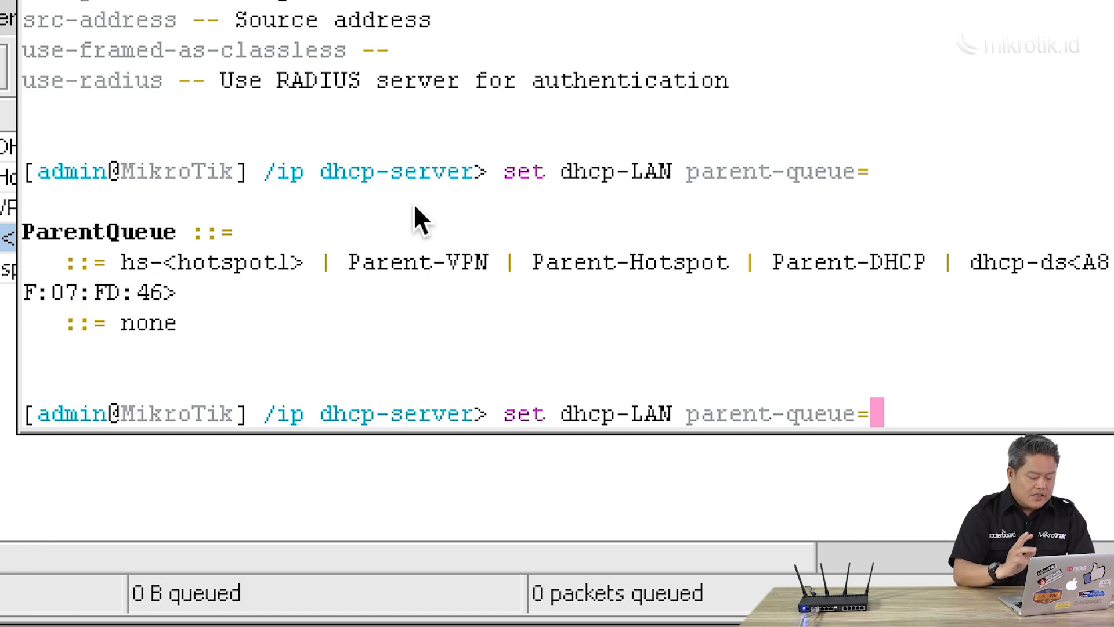
type("P")
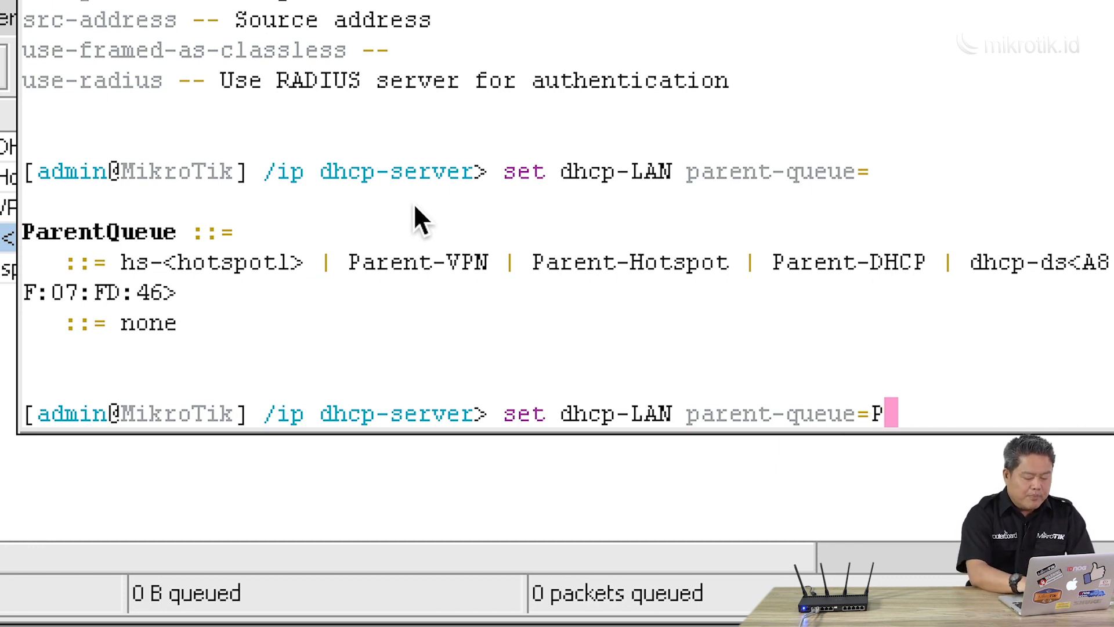
type("arent-")
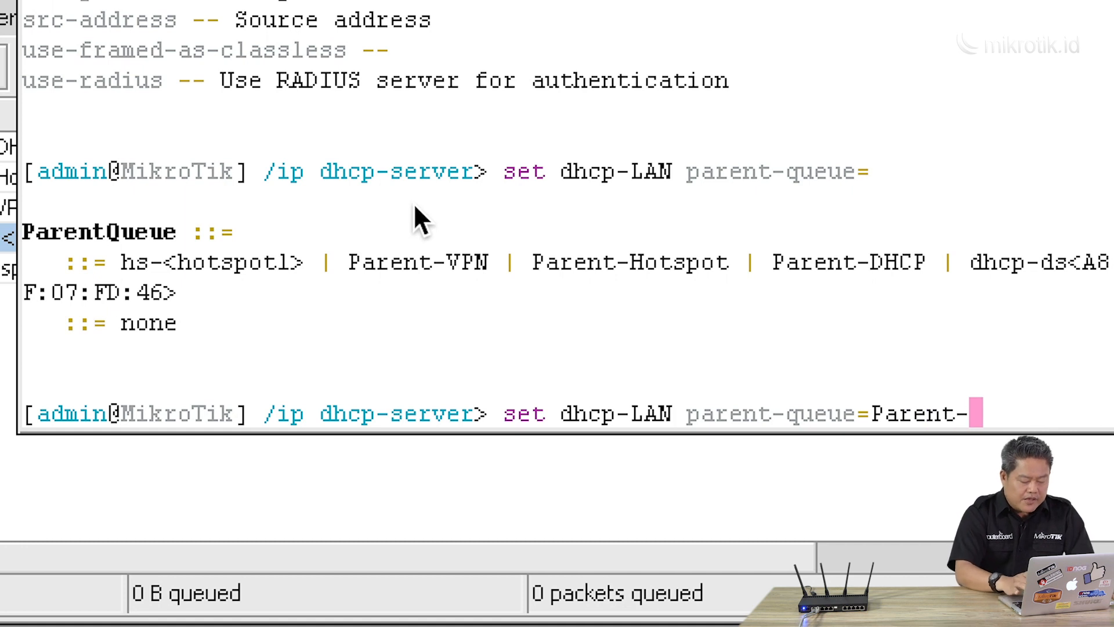
type("D")
key("Tab")
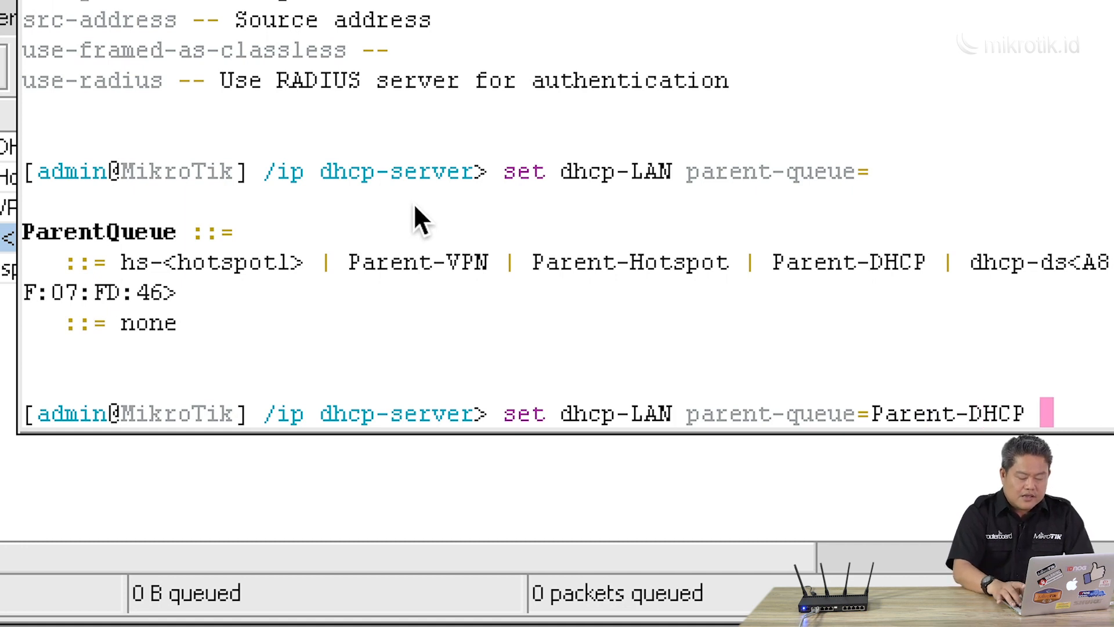
key("Return")
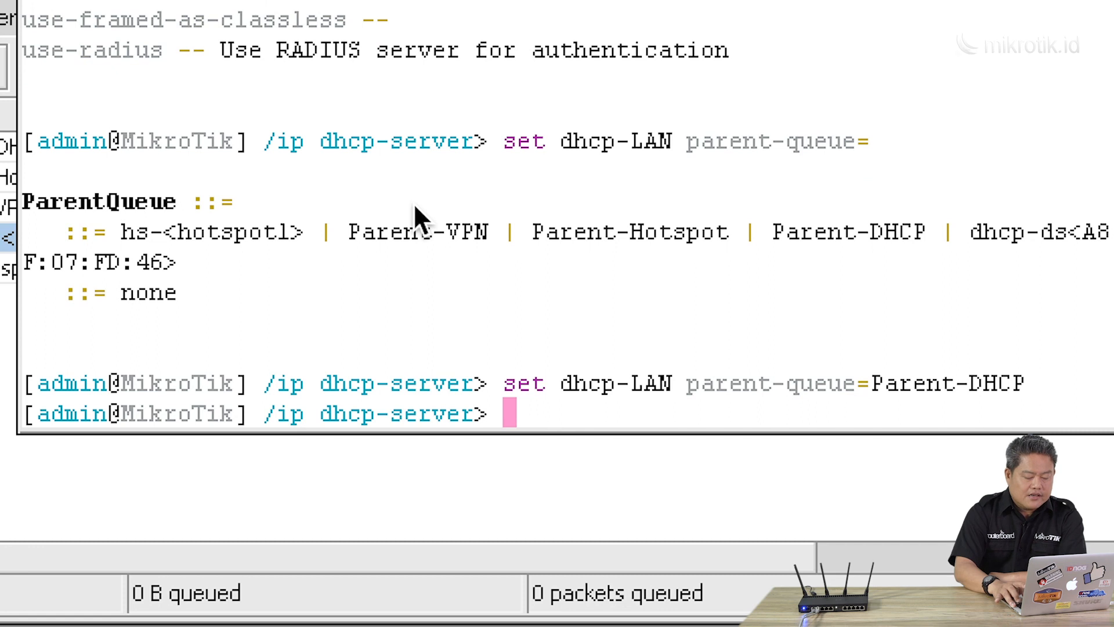
Disable and re-enable the static dhcp-LAN lease so its dynamic queue is regenerated
left_click(12, 287)
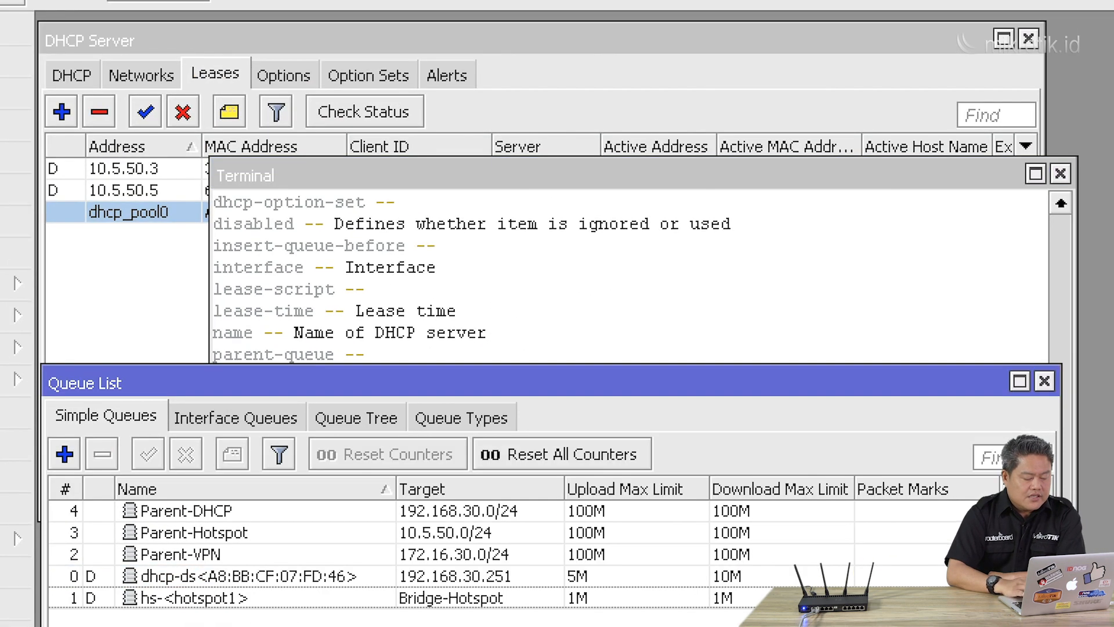
left_click(140, 305)
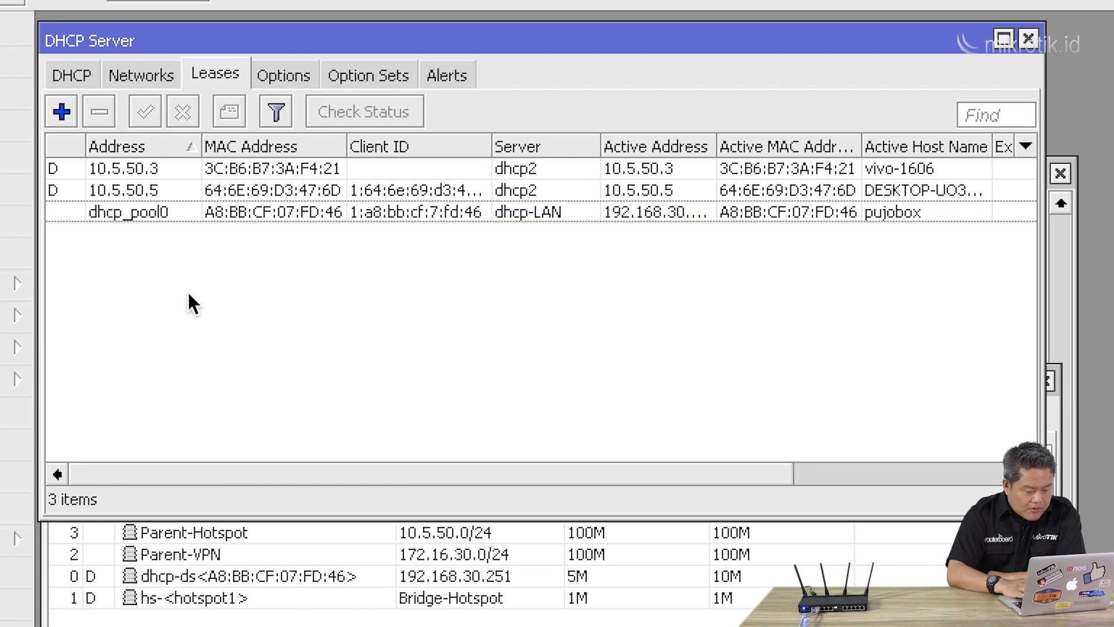
left_click(154, 213)
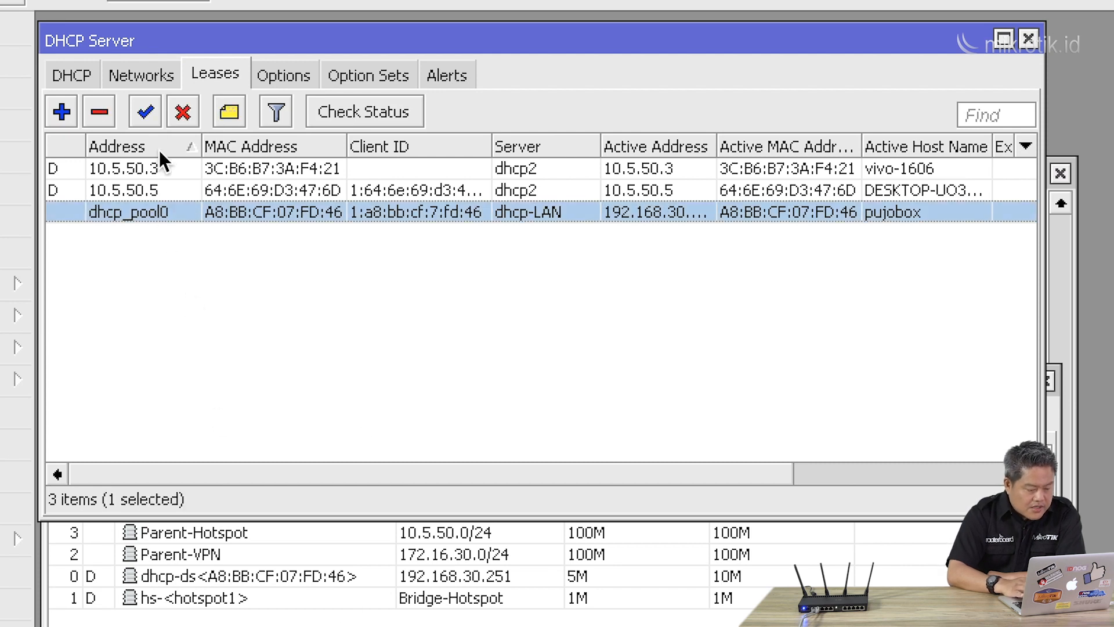
left_click(183, 110)
left_click(144, 112)
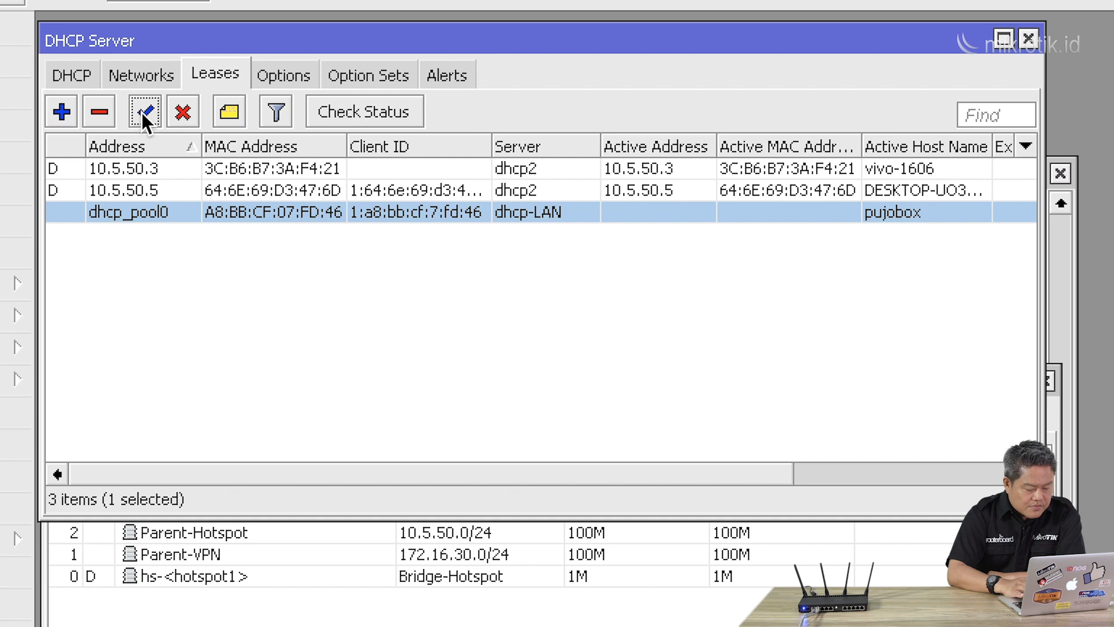
Examine the dhcp-ds queue's place in the queue list, its limits and burst settings, and its limit-at, priority and parent
left_click(296, 617)
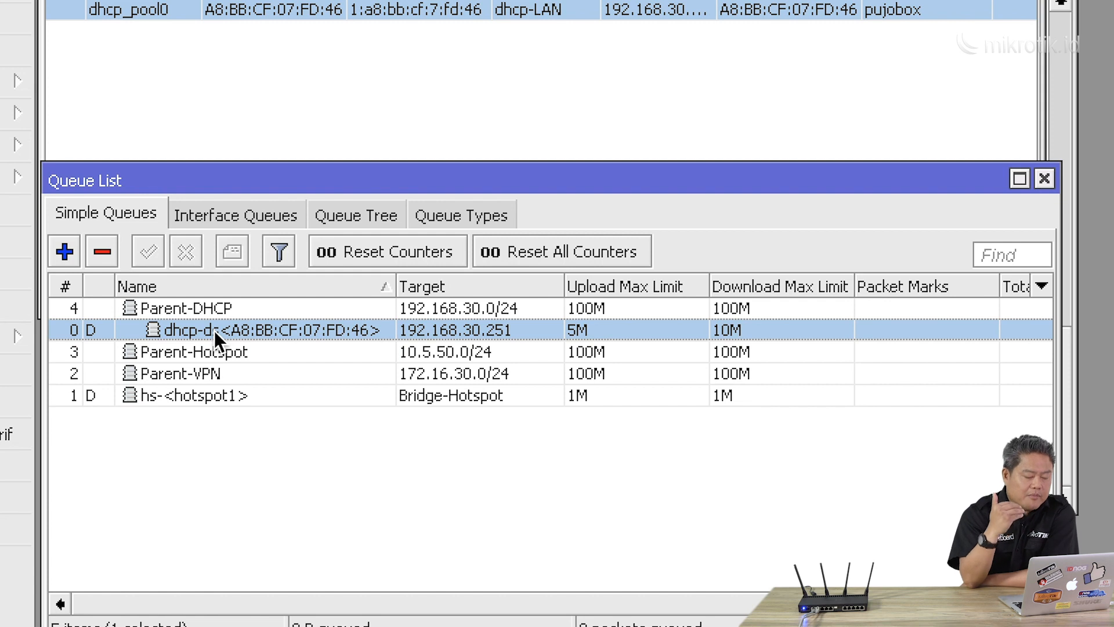
left_click(173, 311)
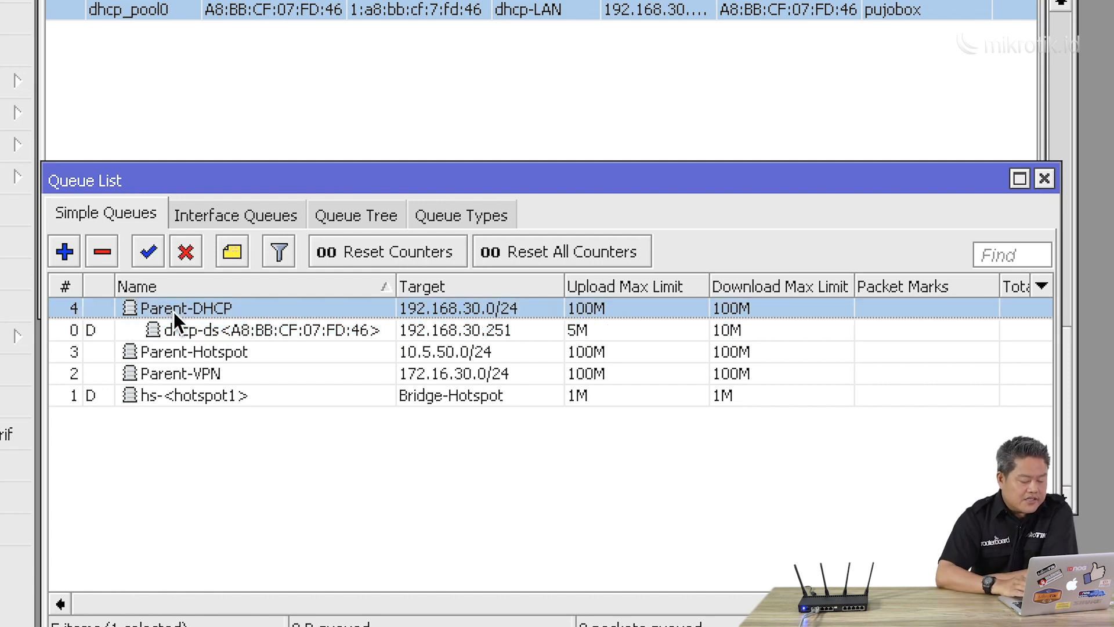
left_click(230, 335)
double_click(229, 335)
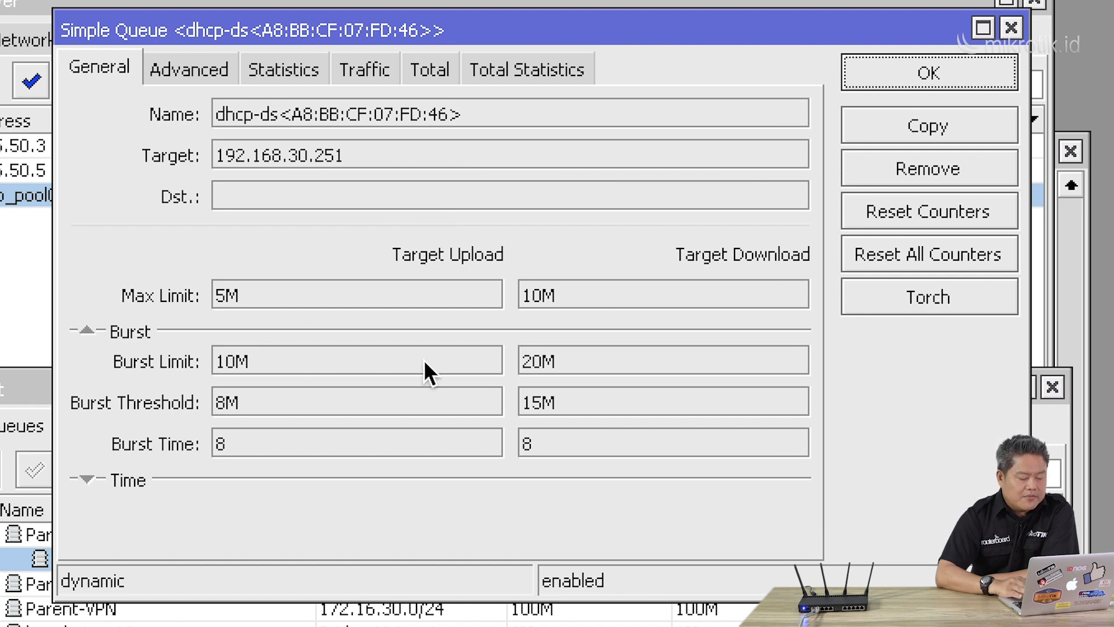
left_click(195, 84)
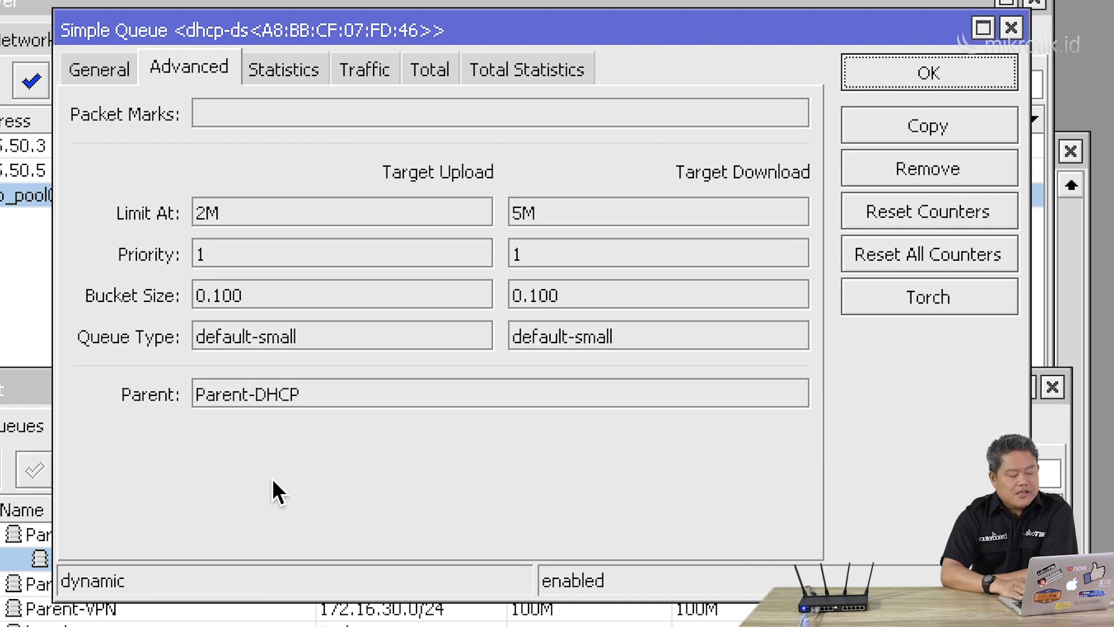
left_click(983, 70)
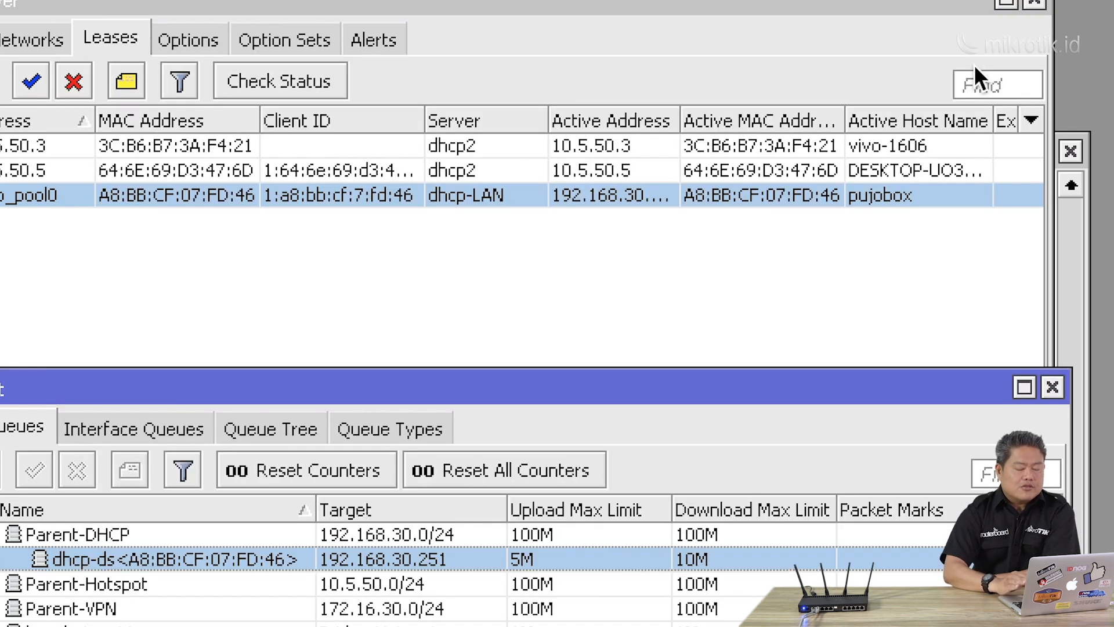